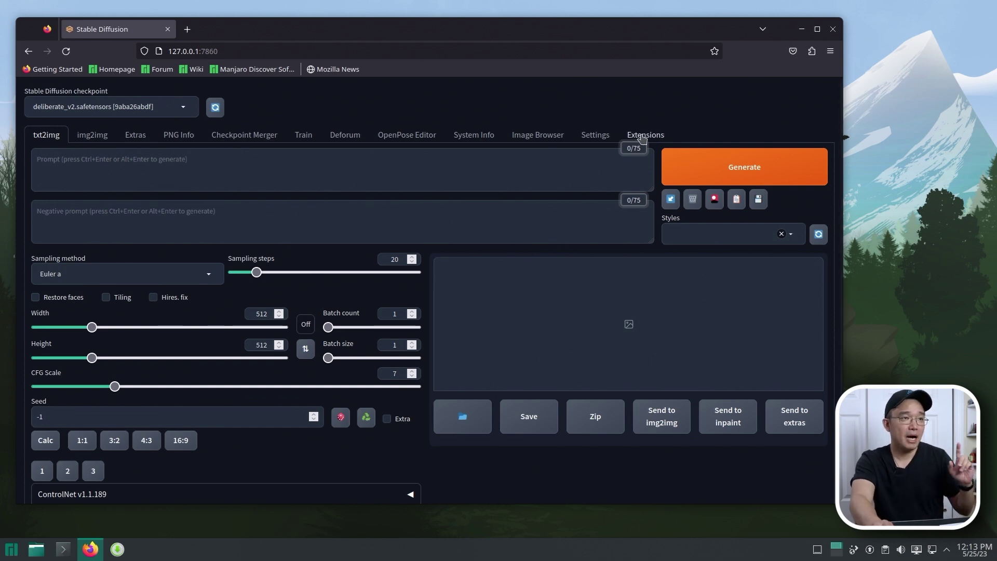
Step: Load the list of available extensions from the default extension index URL
left_click(642, 138)
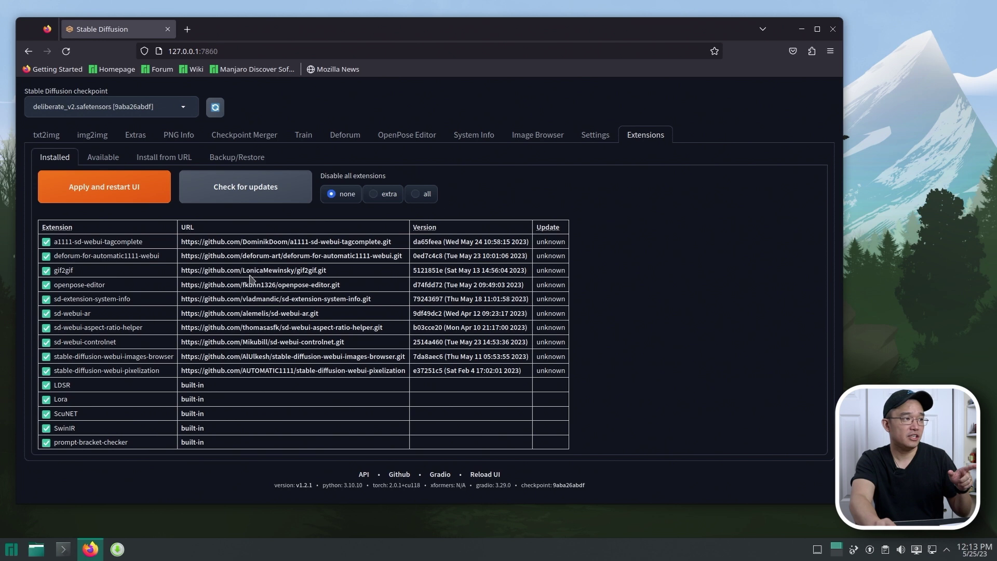
left_click(99, 163)
left_click(111, 187)
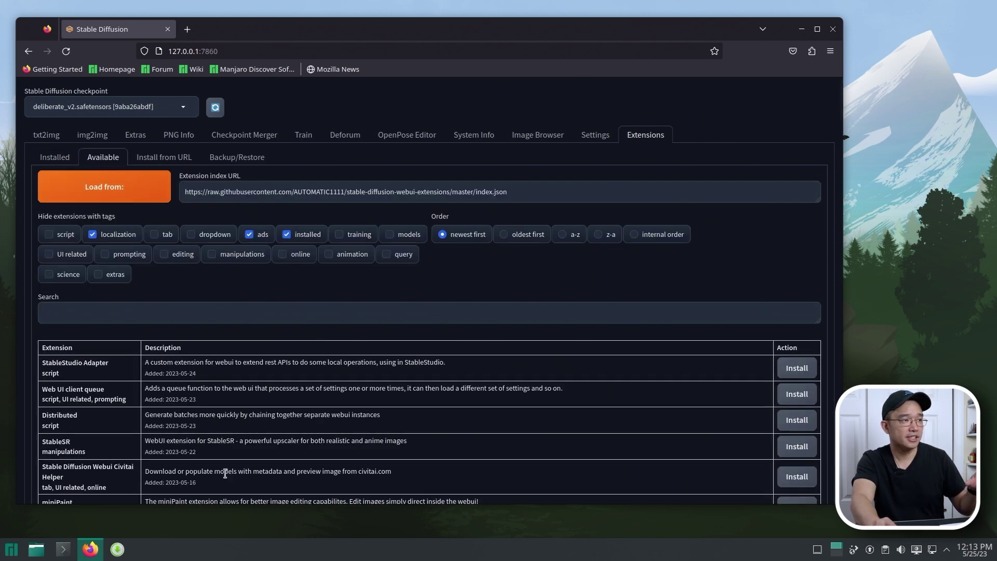
Step: Include already installed extensions in the available list and search it for the image browser extension
left_click(287, 234)
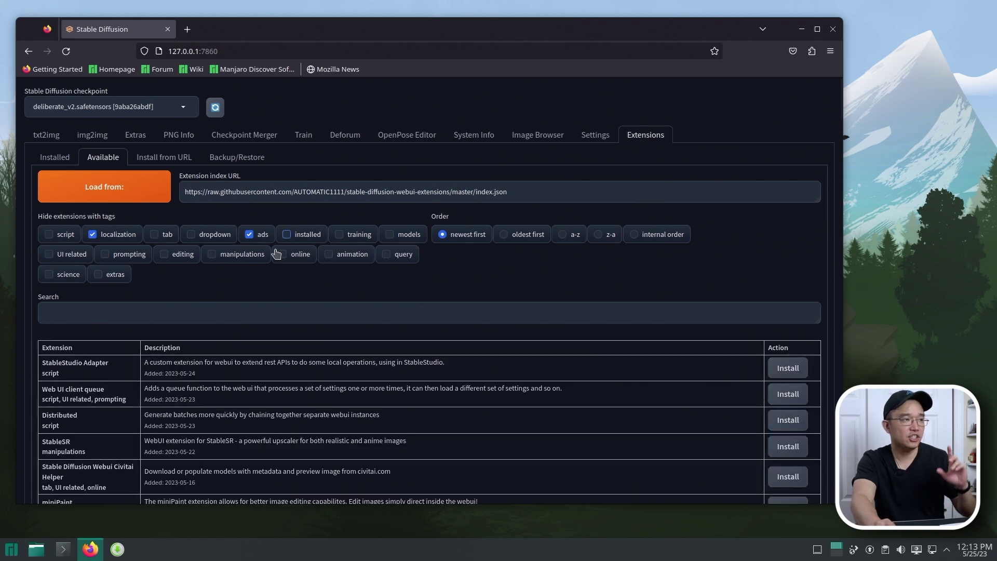
left_click(257, 310)
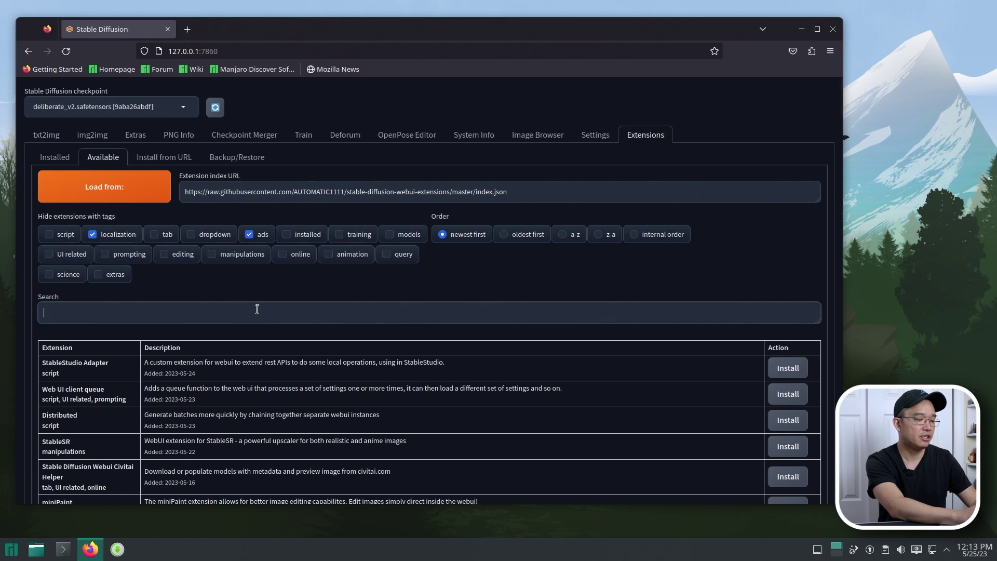
type("image bri")
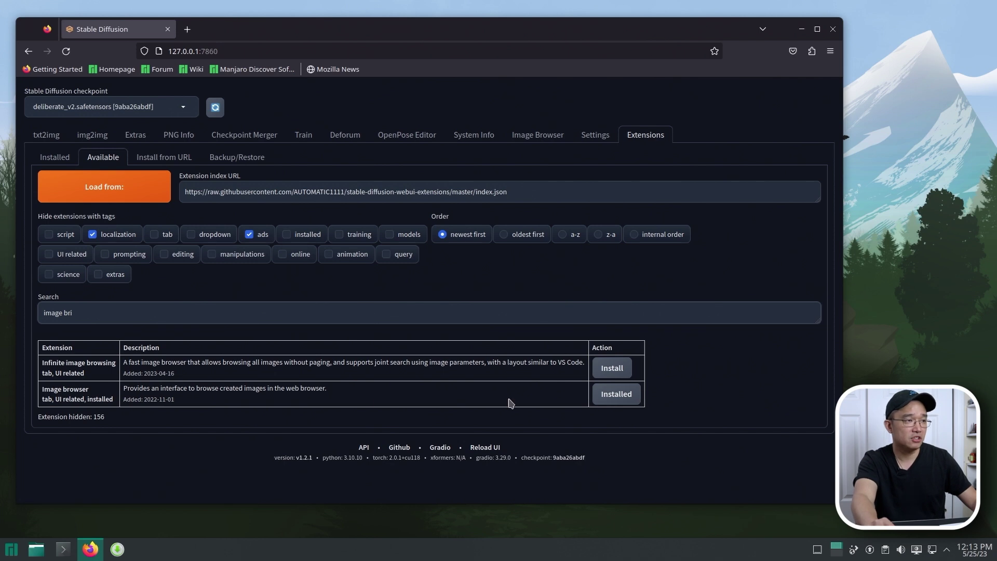
Step: Load the first page of txt2img outputs in the Image Browser and look through its thumbnails
left_click(537, 135)
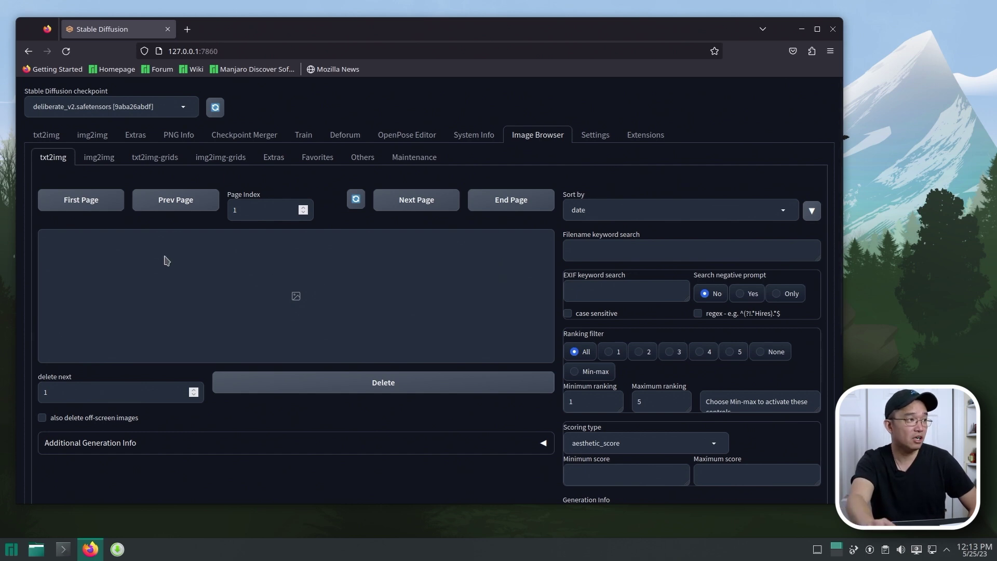
left_click(92, 208)
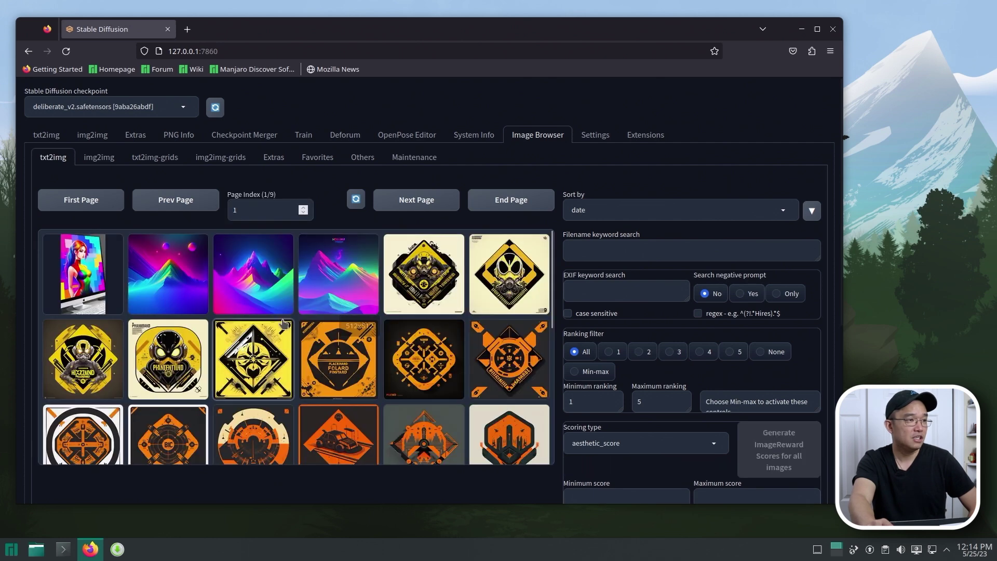
scroll(289, 322, "down", 5)
scroll(289, 322, "down", 1)
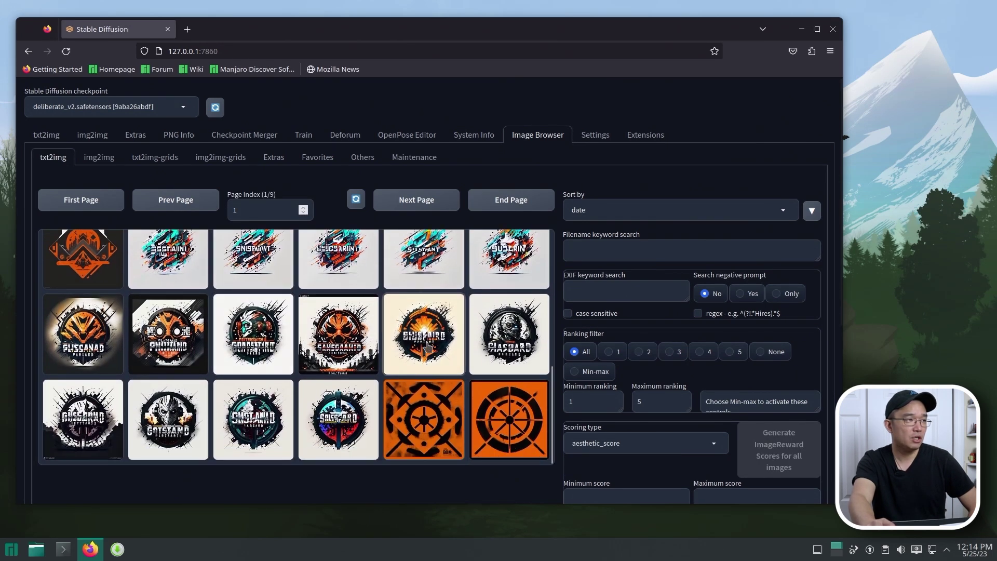
Step: Page through the txt2img output gallery up to page 7, looking over the thumbnails
left_click(438, 201)
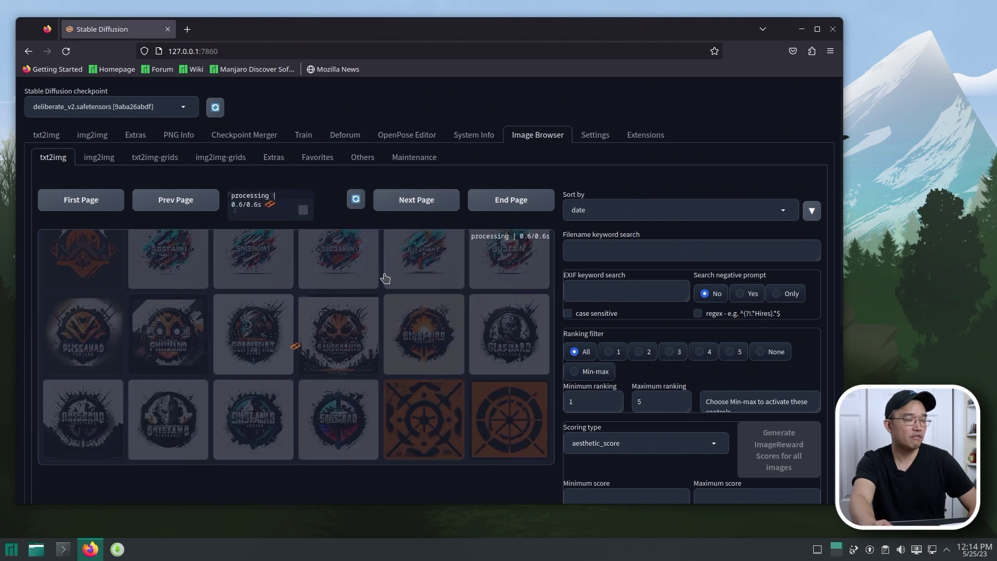
scroll(378, 352, "down", 5)
scroll(390, 199, "up", 5)
scroll(416, 270, "up", 3)
scroll(415, 271, "up", 2)
left_click(422, 199)
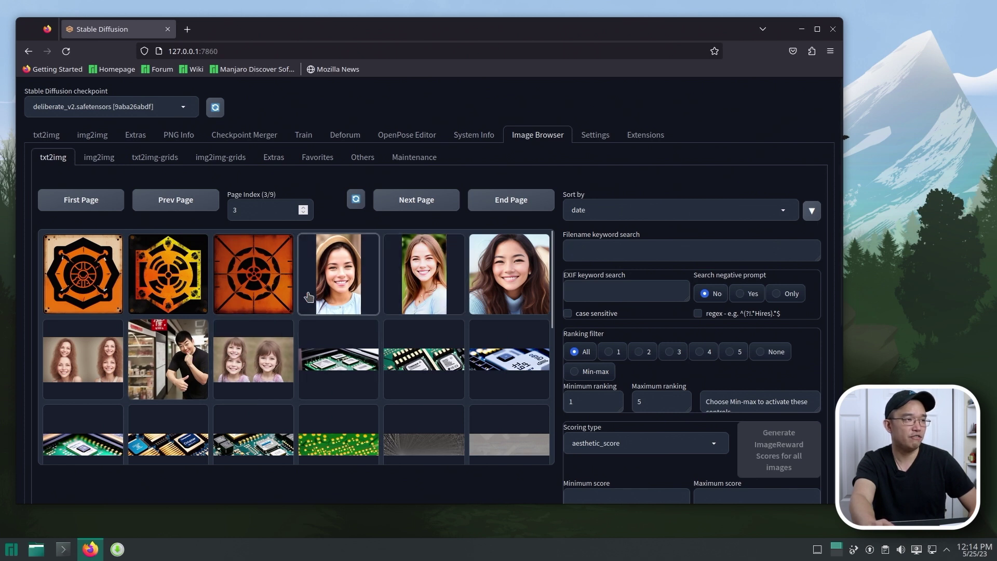
scroll(341, 360, "down", 2)
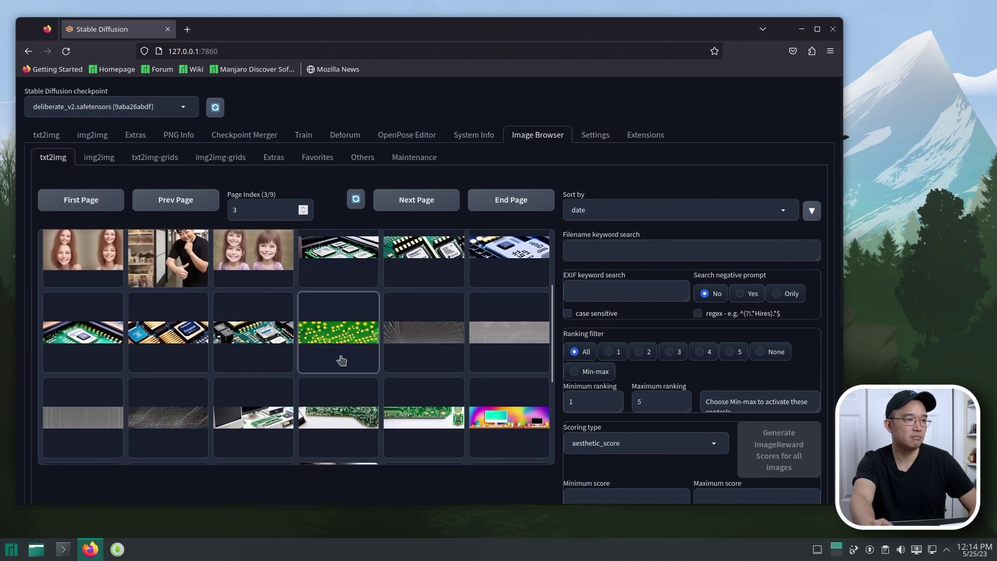
left_click(440, 202)
left_click(438, 207)
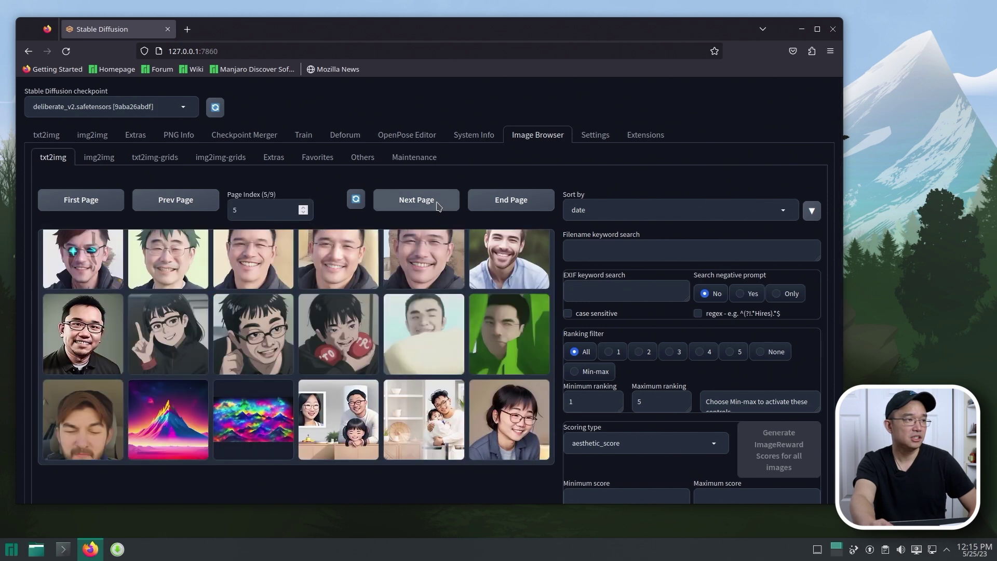
scroll(329, 311, "down", 5)
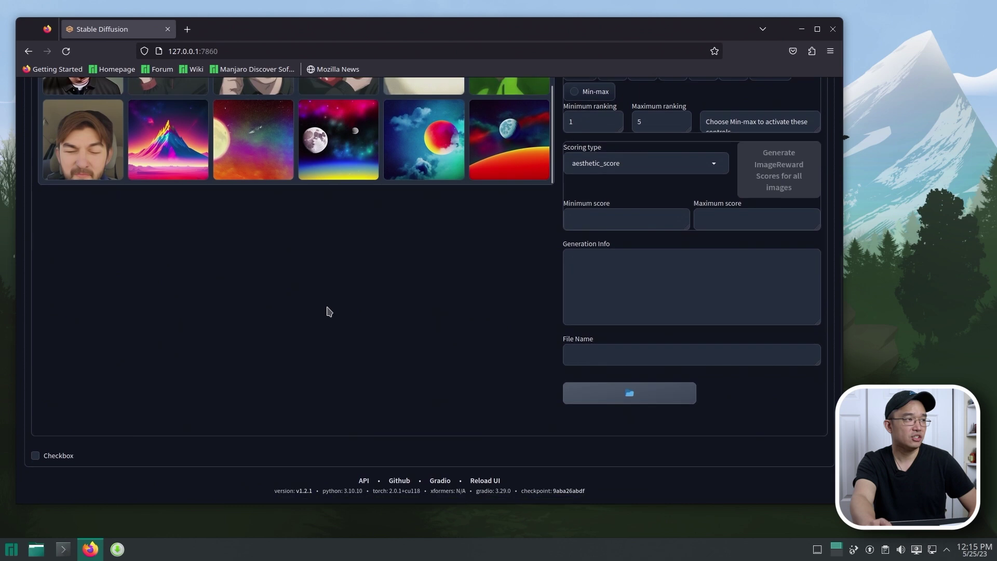
scroll(329, 312, "up", 10)
left_click(416, 199)
scroll(434, 280, "down", 3)
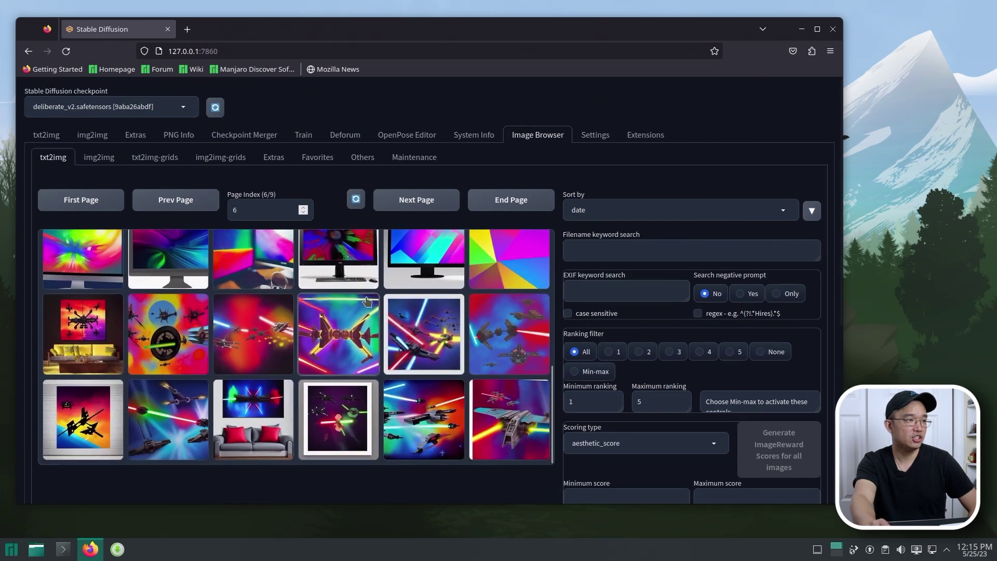
left_click(417, 200)
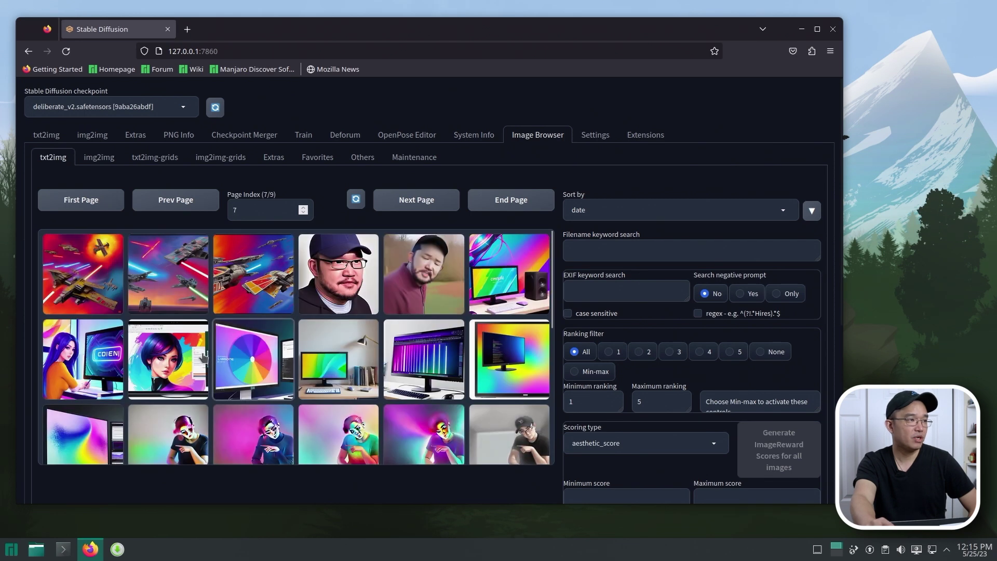
Step: Open the purple-haired woman portrait on a colorful background on page 7 and examine its generation info
left_click(161, 347)
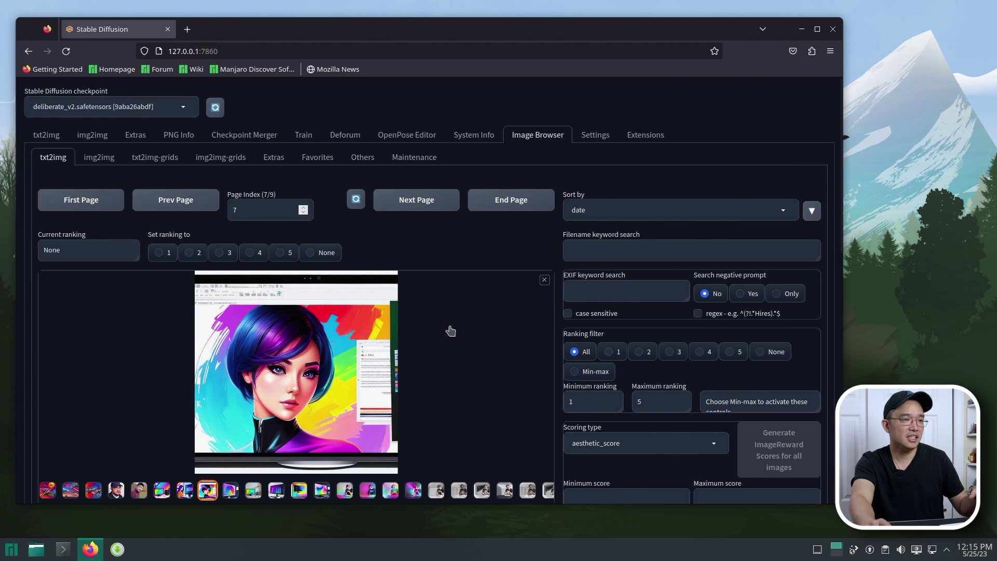
scroll(451, 331, "down", 4)
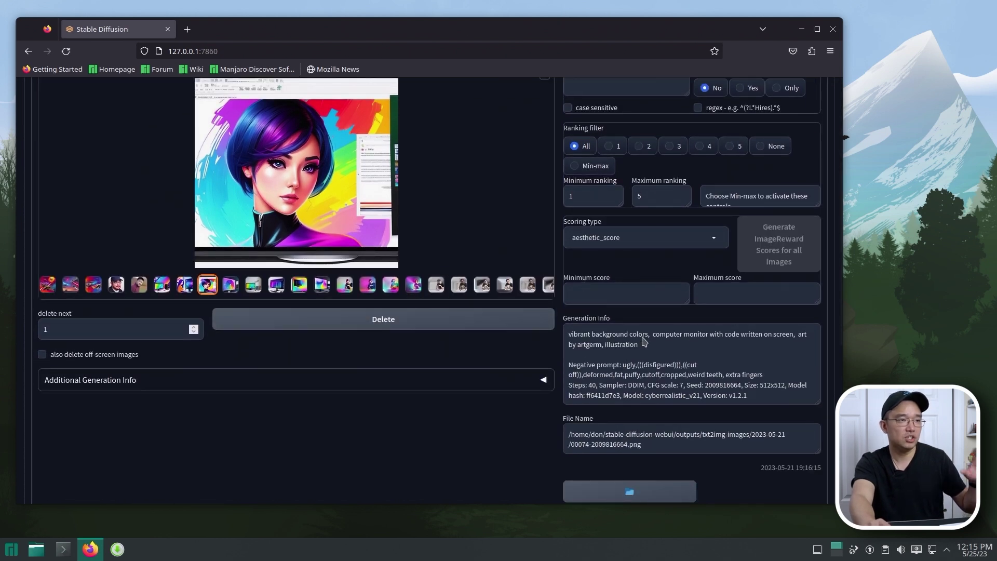
left_click_drag(605, 344, 664, 385)
left_click(673, 362)
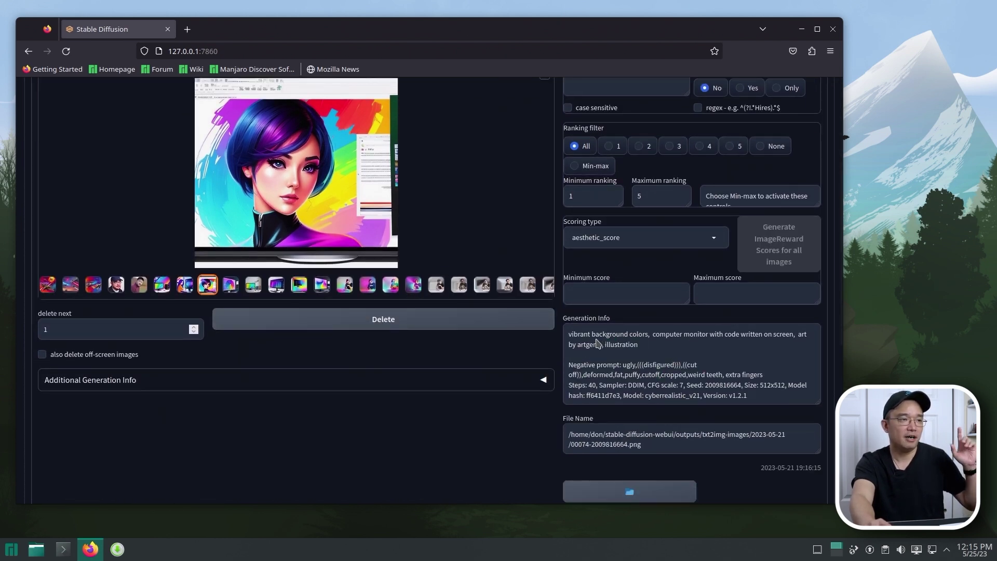
scroll(541, 307, "up", 4)
scroll(543, 309, "down", 4)
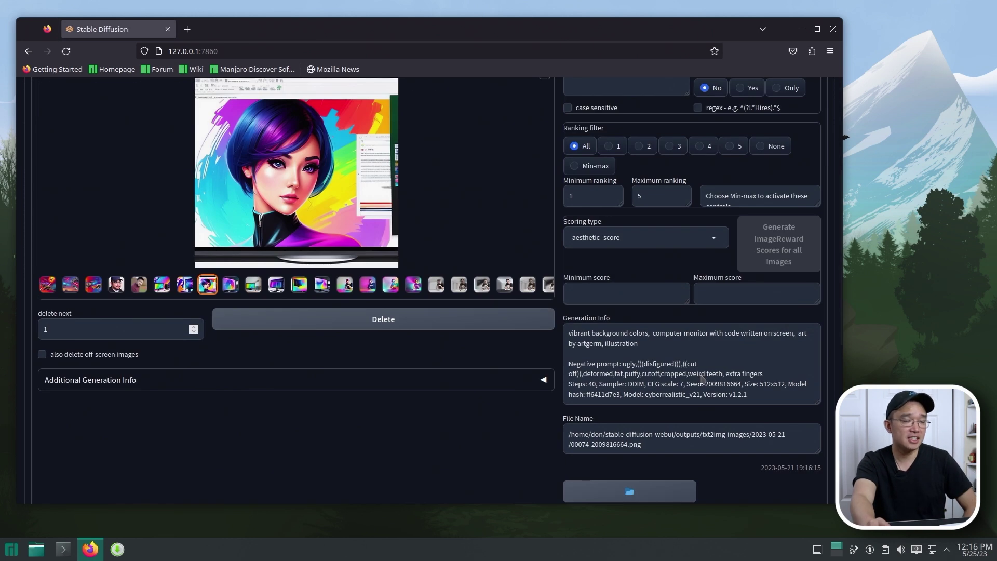
Step: Send the opened portrait's prompt, negative prompt and generation settings to txt2img
scroll(657, 435, "down", 5)
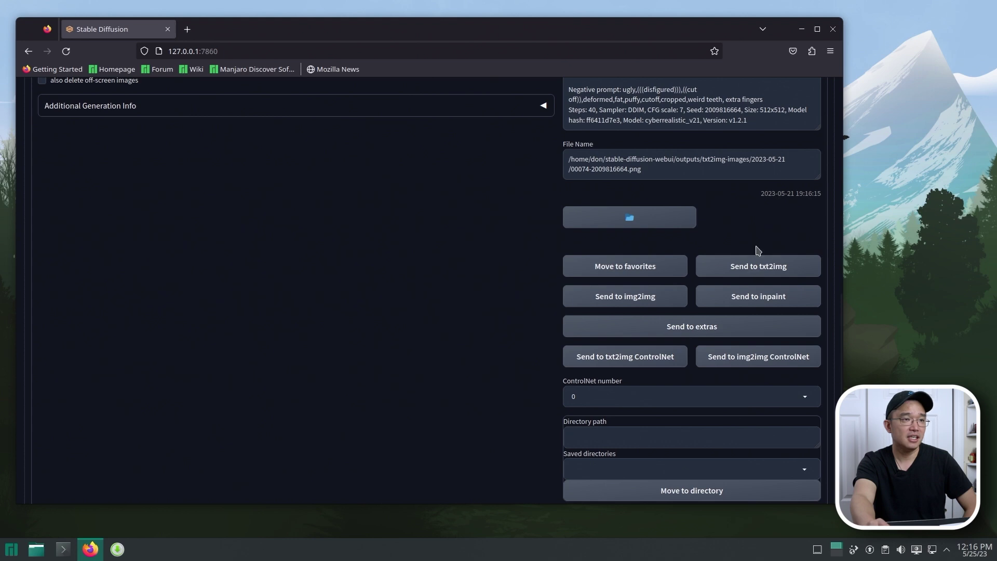
left_click(756, 265)
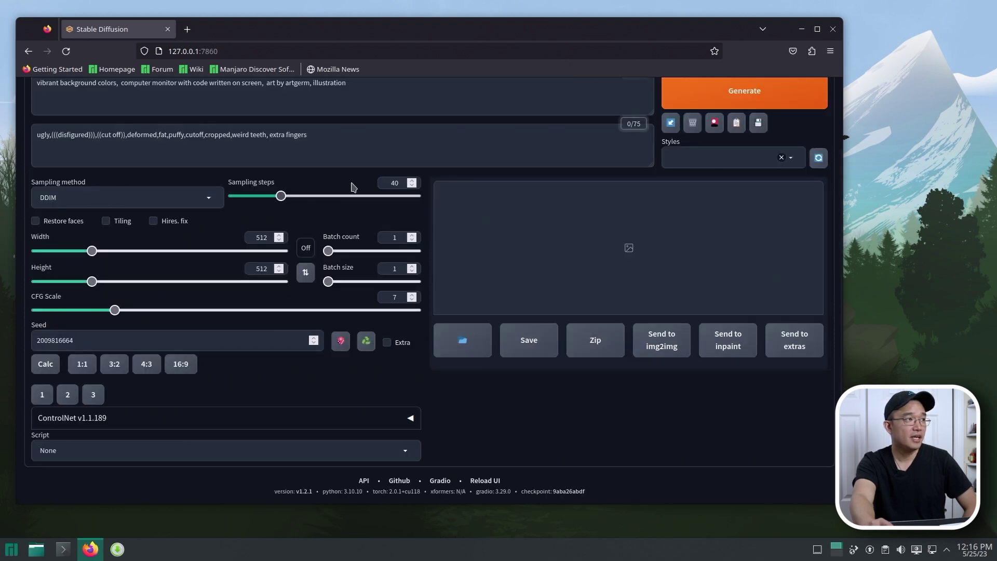
scroll(349, 184, "up", 2)
left_click(92, 170)
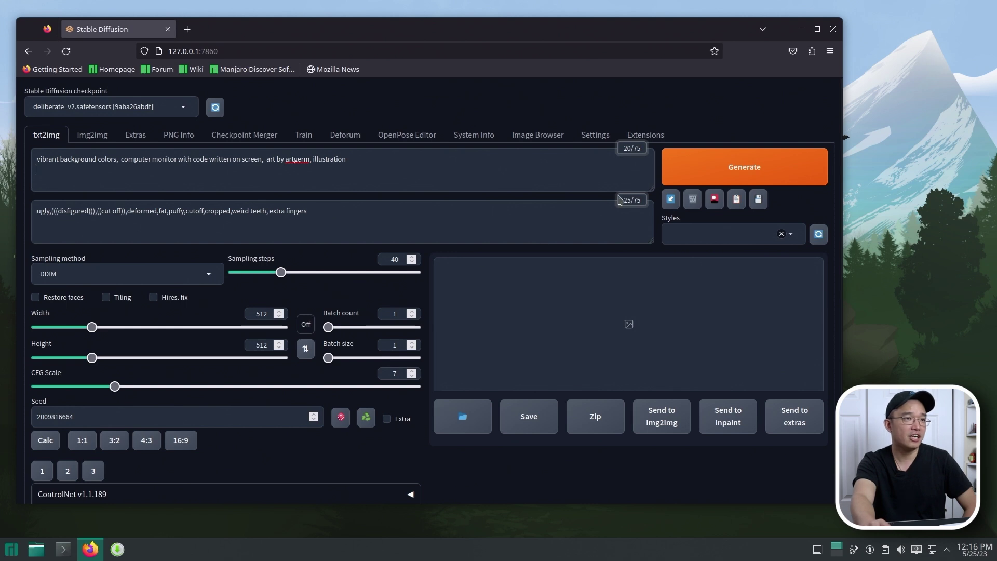
Step: Generate an image from the transferred prompt and settings and enlarge the result
left_click(675, 166)
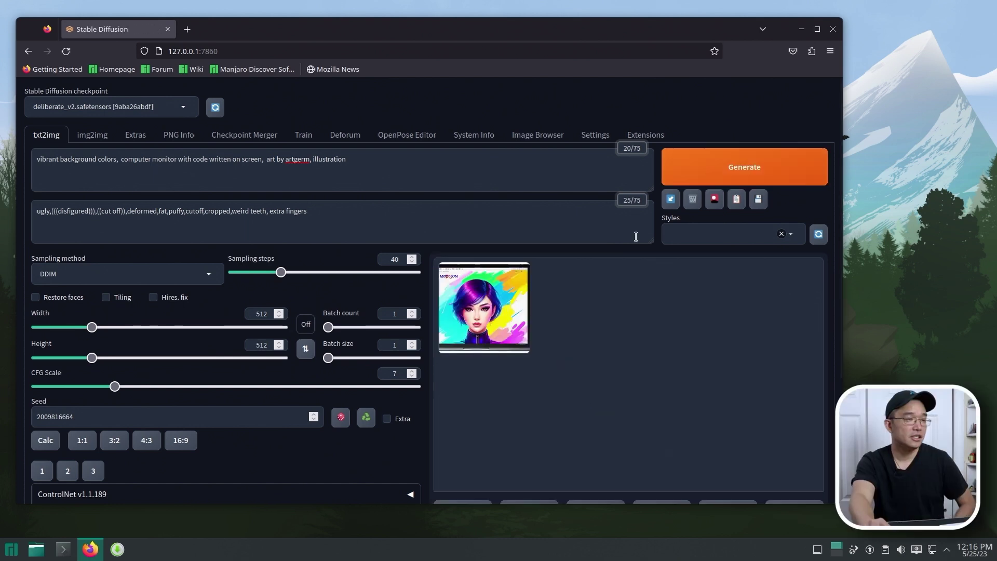
left_click(487, 327)
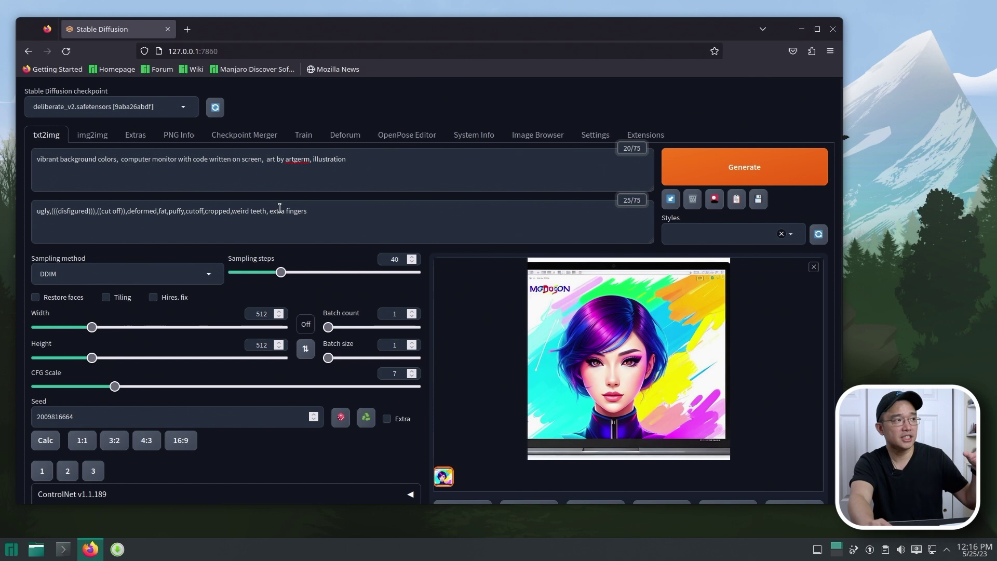
left_click(52, 159)
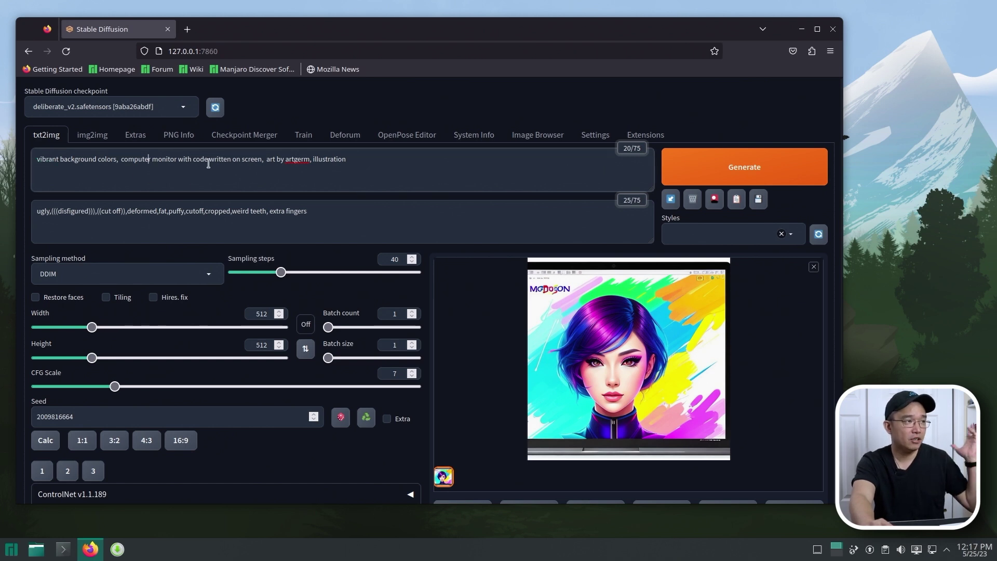
left_click_drag(303, 160, 346, 161)
left_click(296, 161)
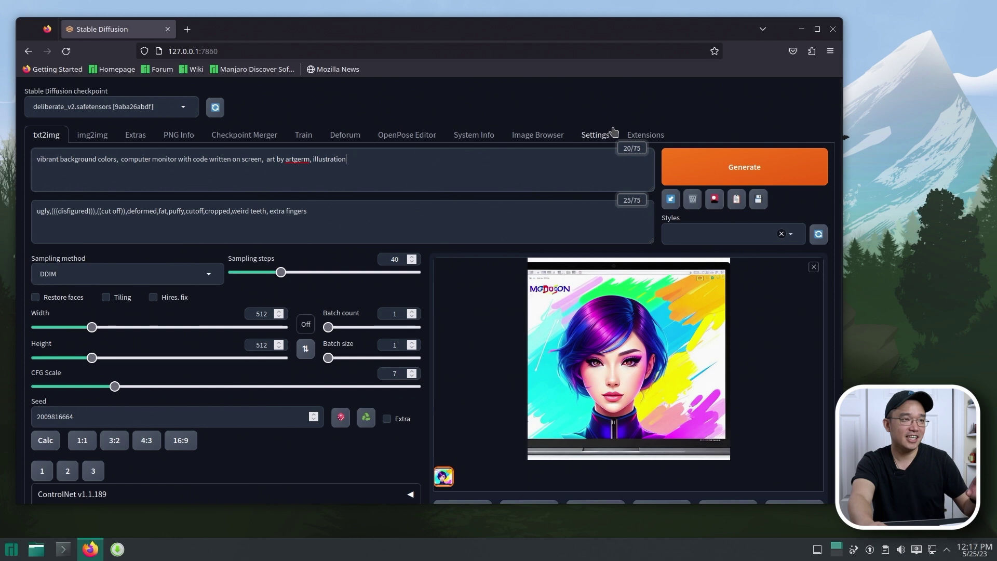
Step: Replace the search among the available extensions with "autocomple" to find the tag autocompletion extension
left_click(639, 136)
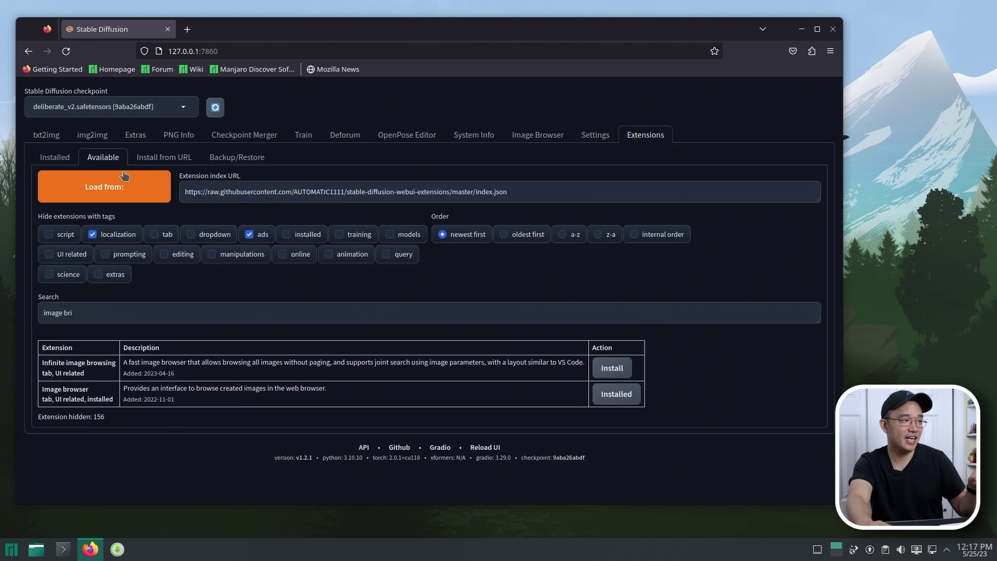
left_click_drag(86, 317, 1, 320)
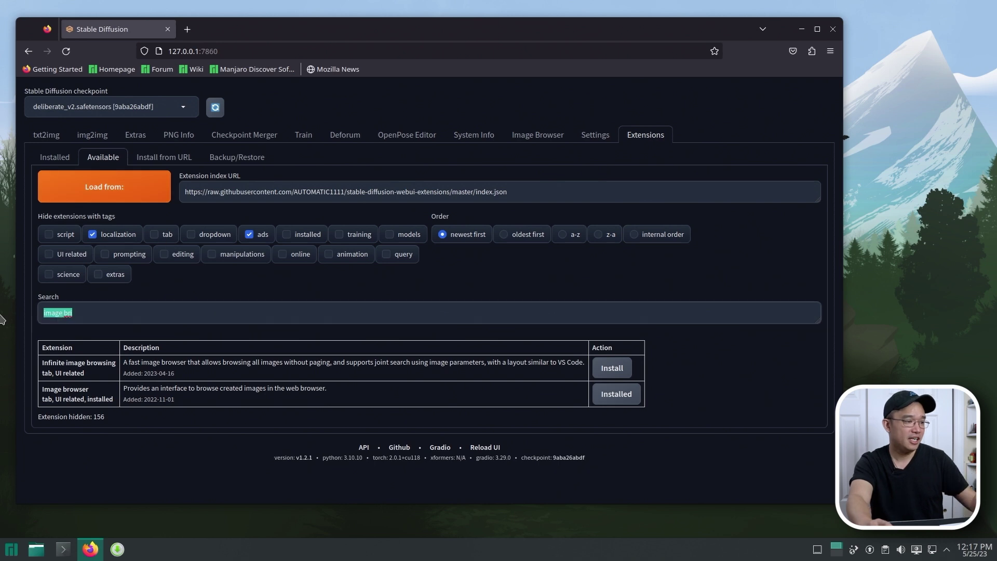
type("auto")
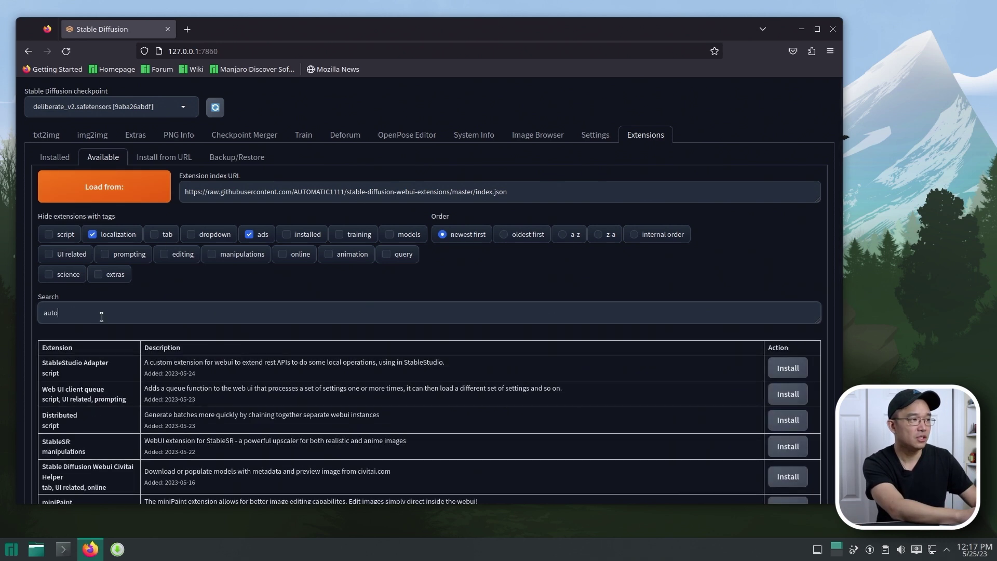
type("comple")
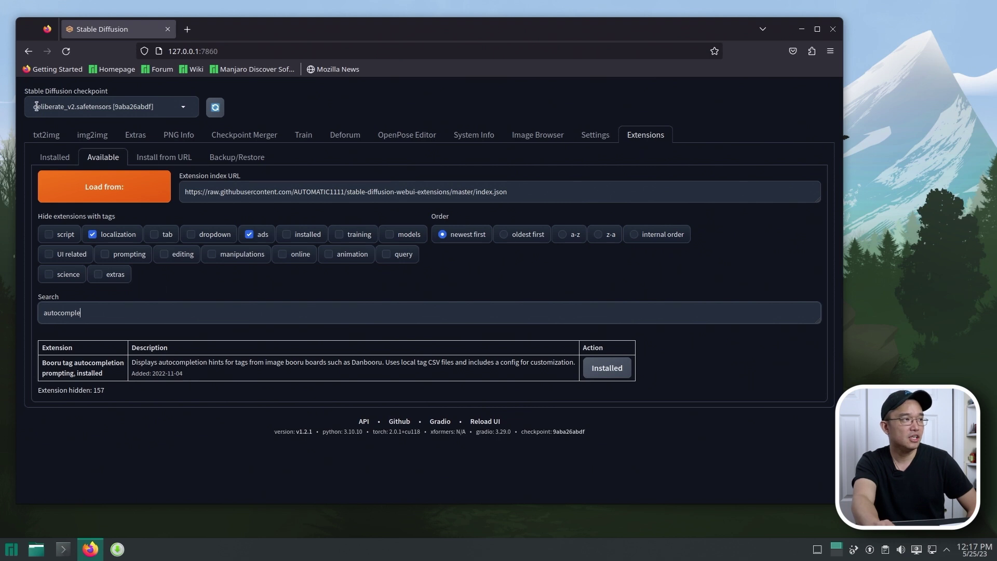
Step: Add the science fiction tag to the end of the txt2img prompt from the autocompletion suggestions for "sci"
left_click(37, 133)
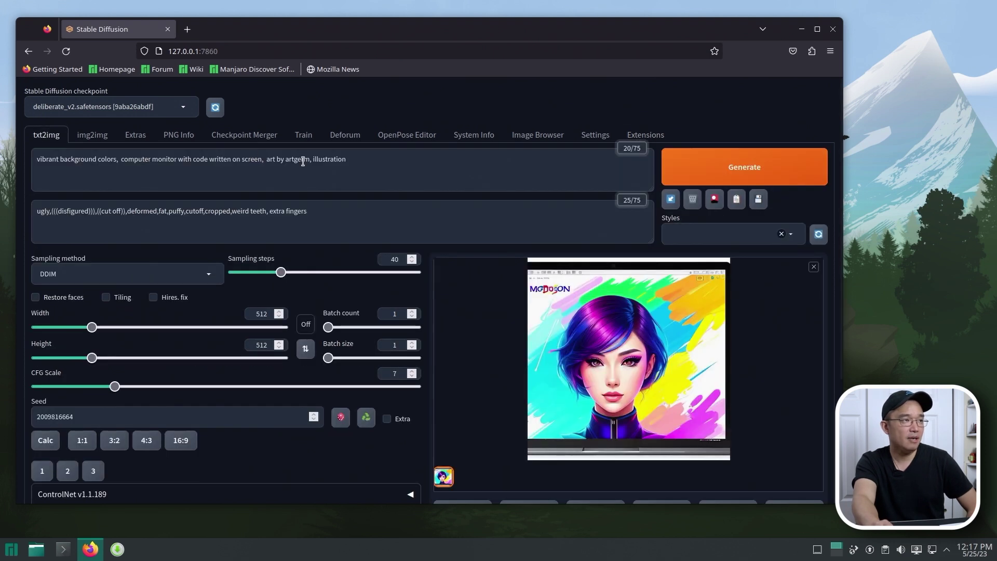
left_click(361, 175)
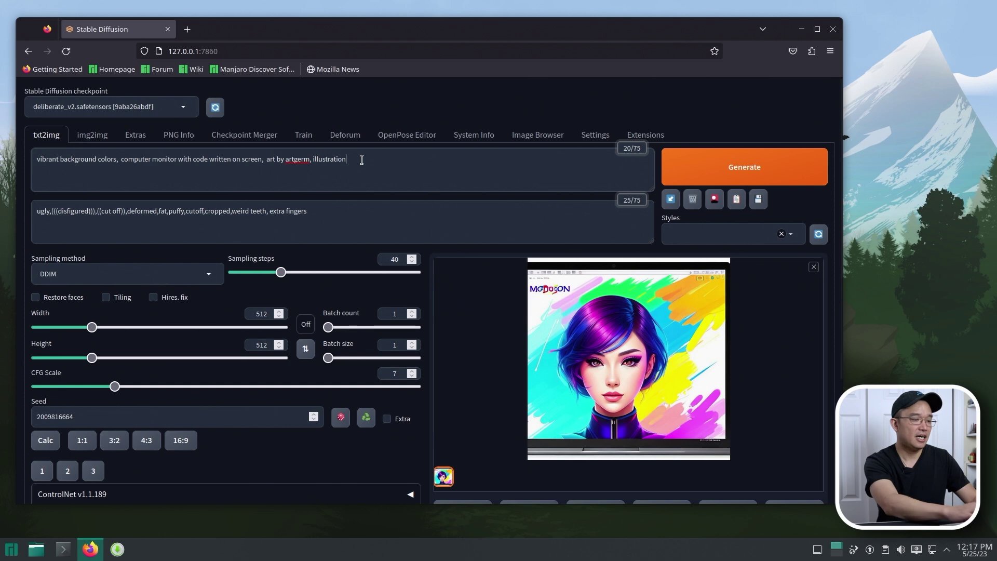
type("sci")
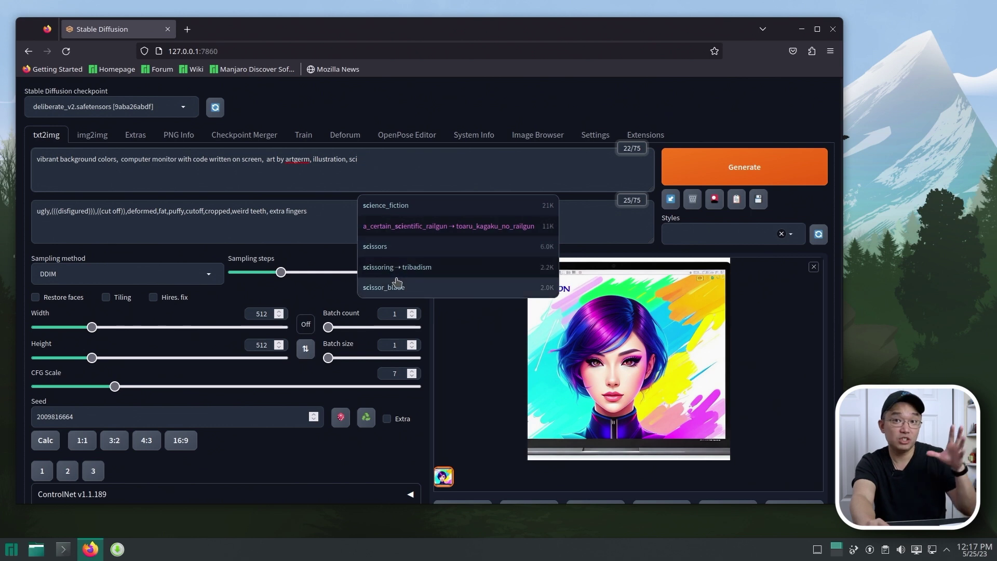
left_click(417, 211)
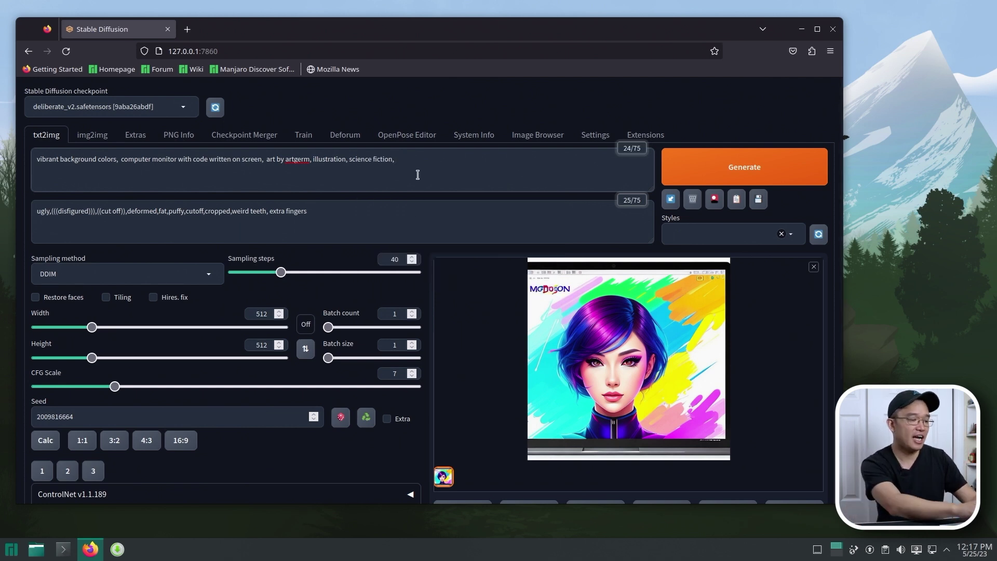
type("vi")
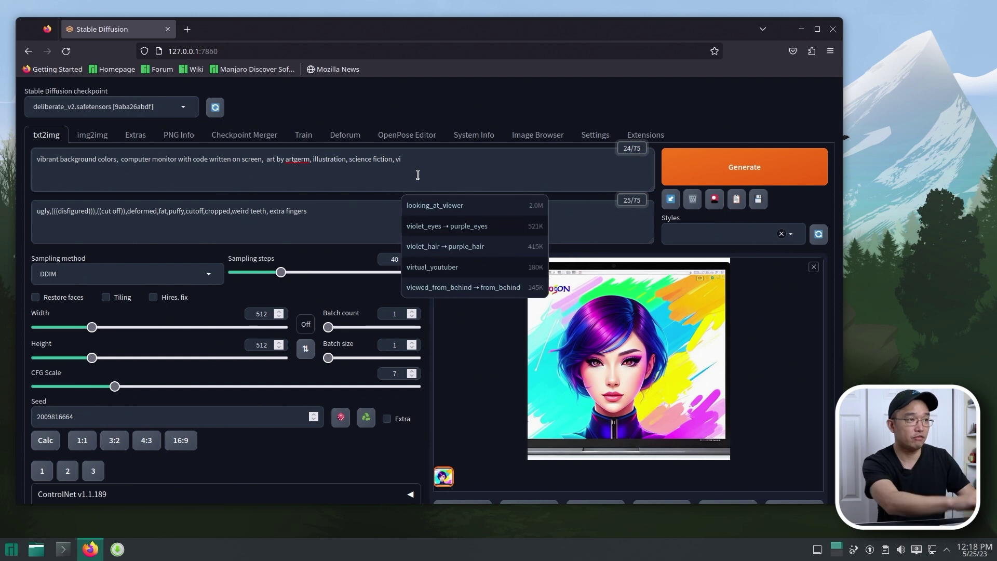
type("br")
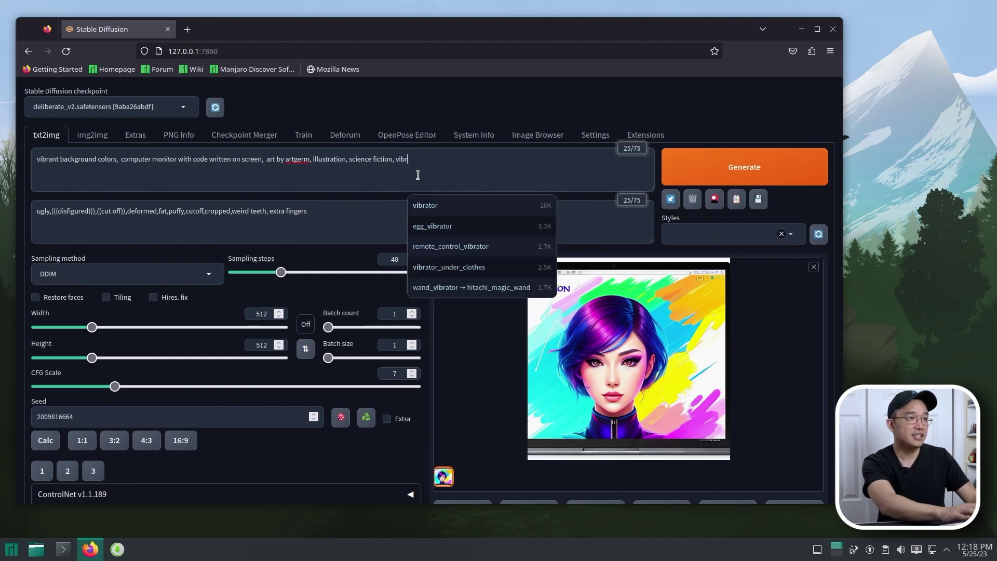
key("BackSpace")
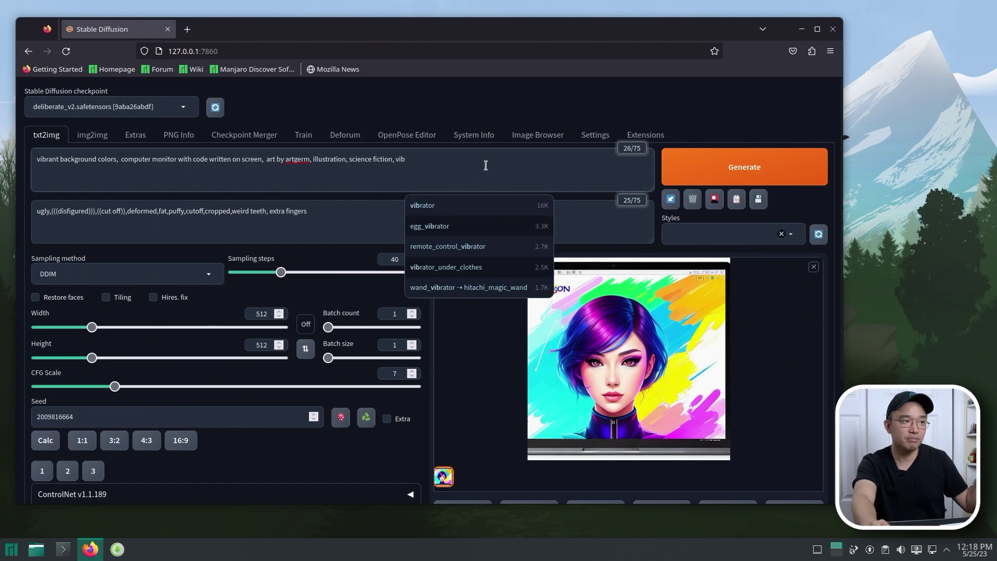
key("BackSpace")
key("BackSpace")
key("BackSpace")
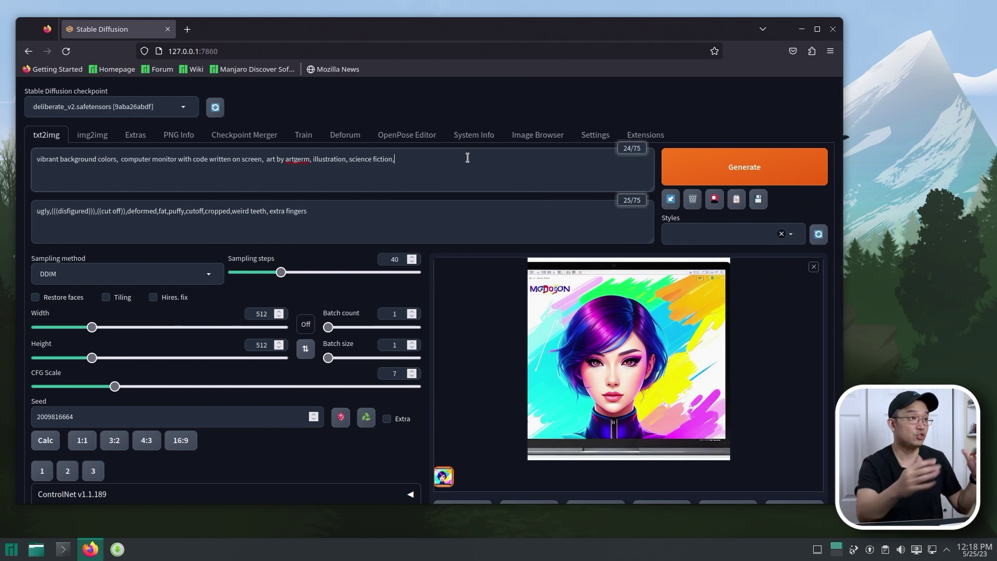
Step: Generate a new image from the prompt extended with science fiction
key("ctrl+Return")
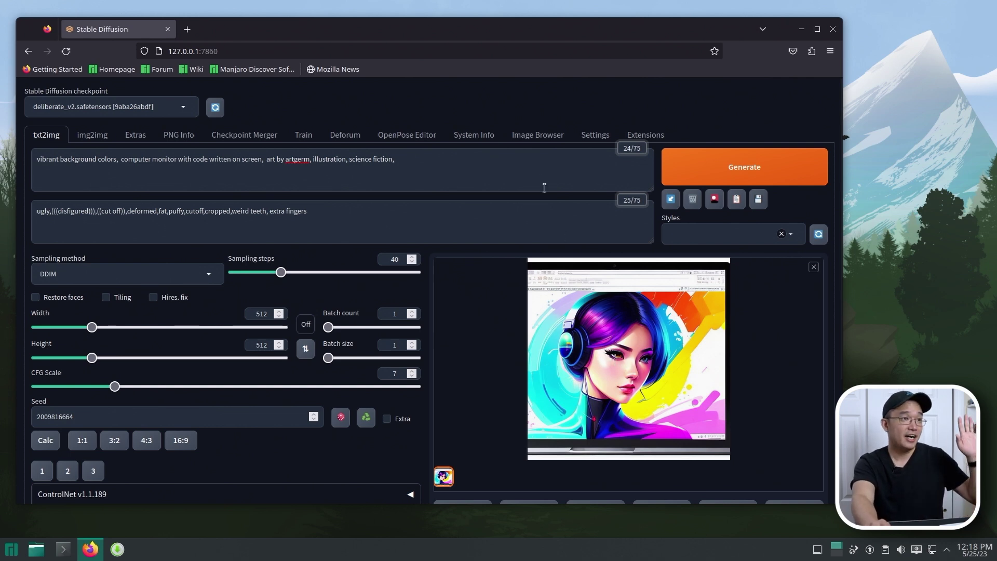
Step: Replace the search among the available extensions with "aspect" to find the aspect ratio extensions
left_click(647, 134)
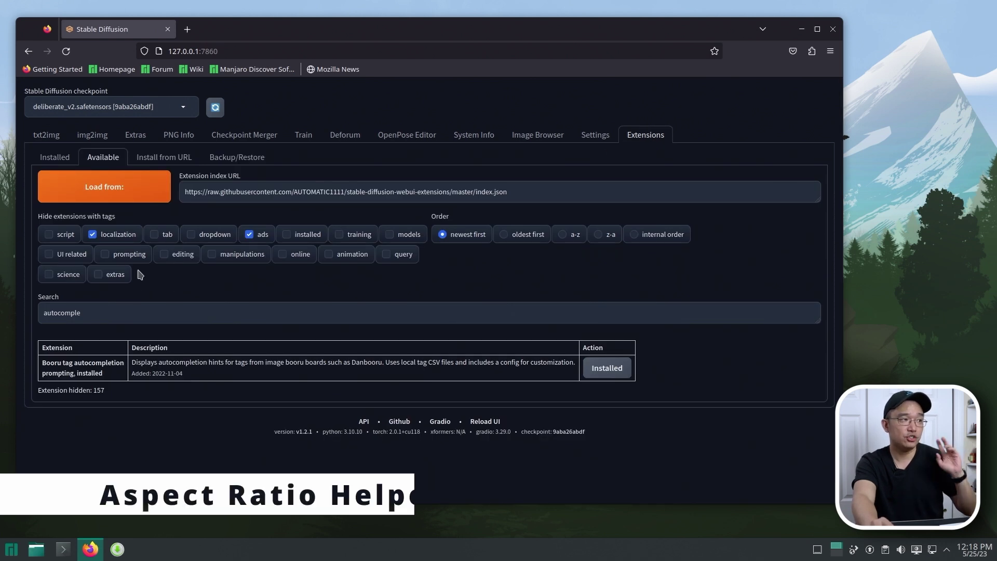
double_click(112, 309)
key("BackSpace")
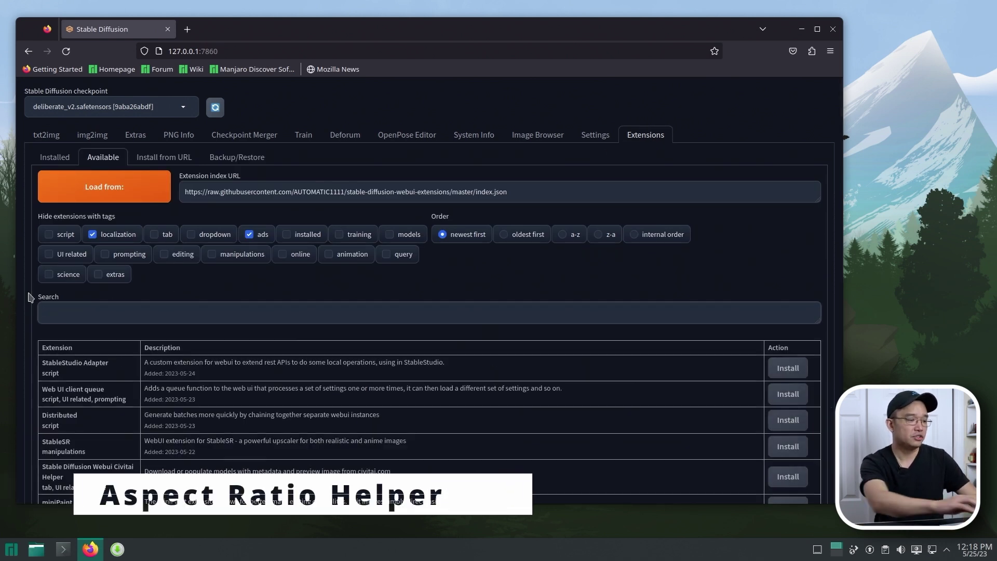
type("ar")
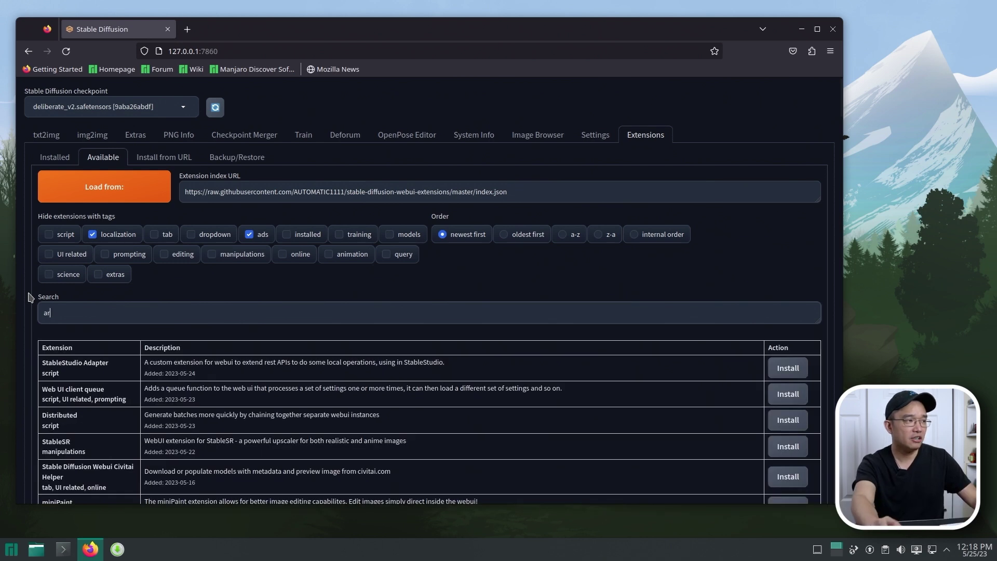
type("pect")
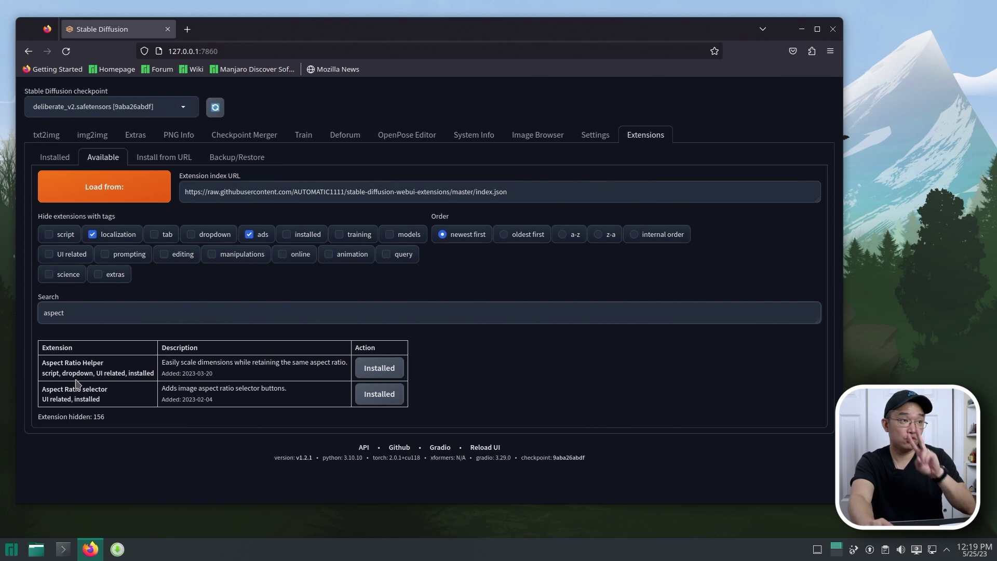
Step: Locate the sd-webui-ar and sd-webui-aspect-ratio-helper entries among the installed extensions
left_click(54, 158)
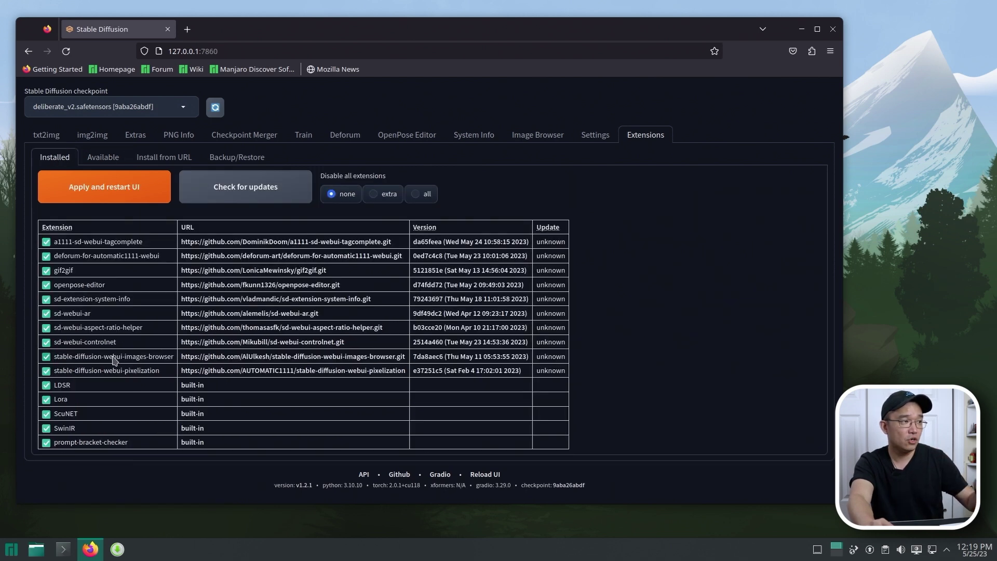
double_click(96, 318)
left_click(100, 315)
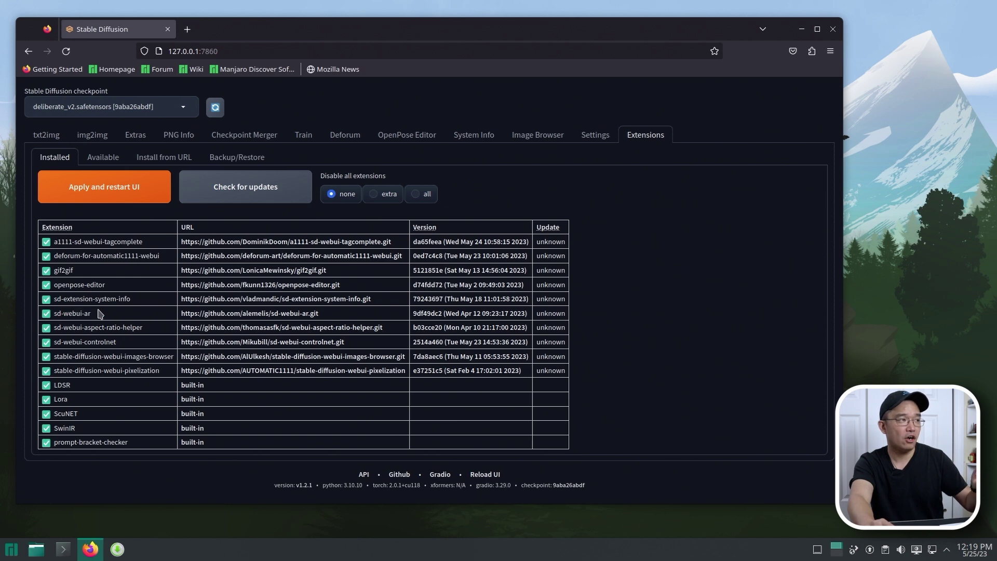
Step: In txt2img, raise the image height to 792 and apply the 3:2 aspect ratio preset to the dimensions
left_click(52, 133)
scroll(245, 357, "down", 3)
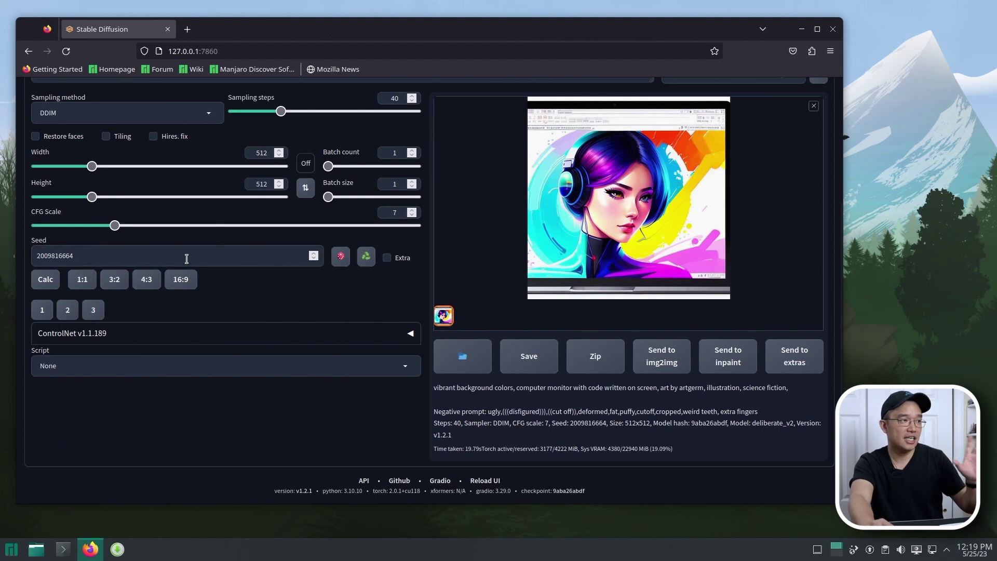
left_click(120, 283)
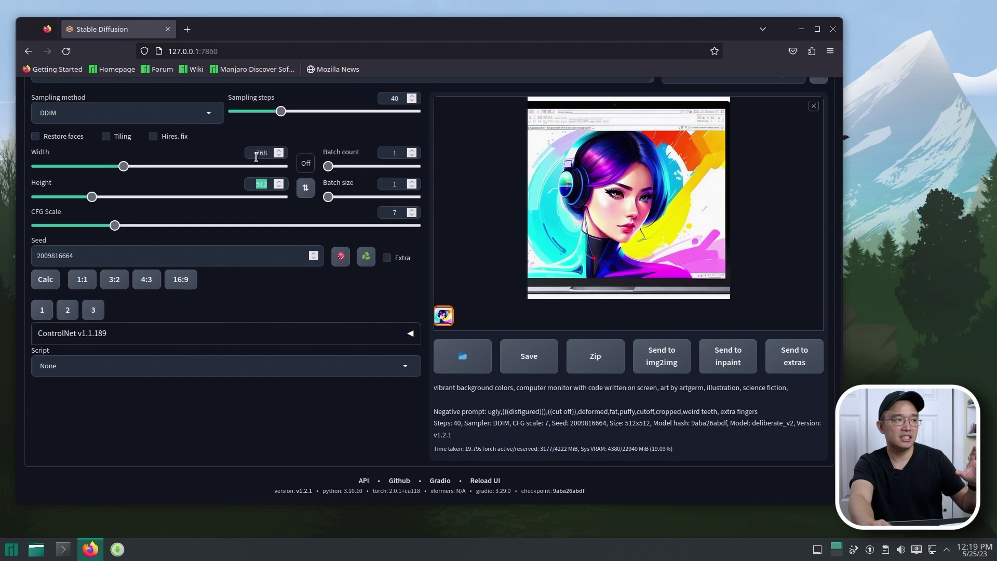
left_click(128, 198)
left_click(111, 281)
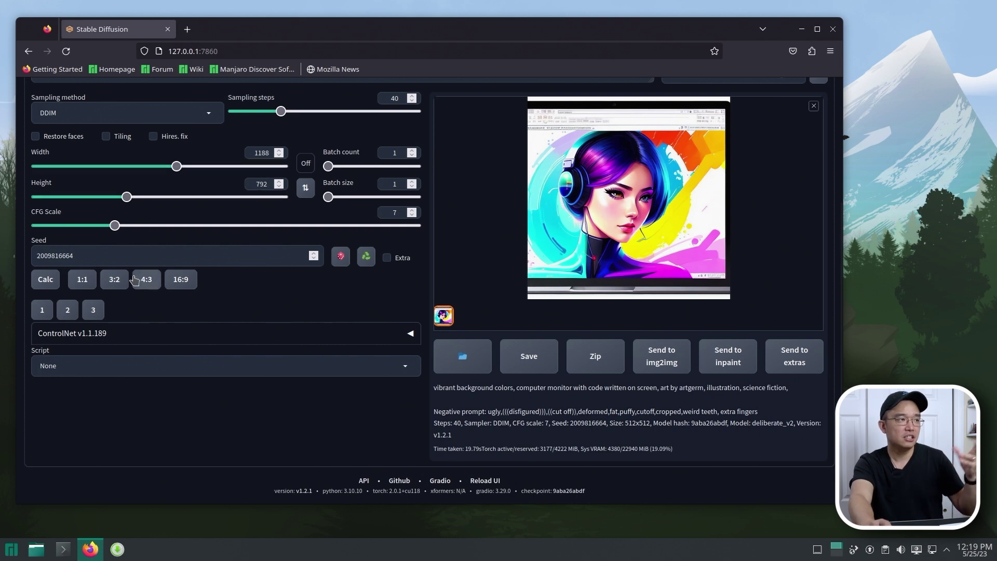
Step: Lock the image dimensions to a 3:2 ratio with a width of 312 and generate an image at that size
scroll(134, 281, "up", 3)
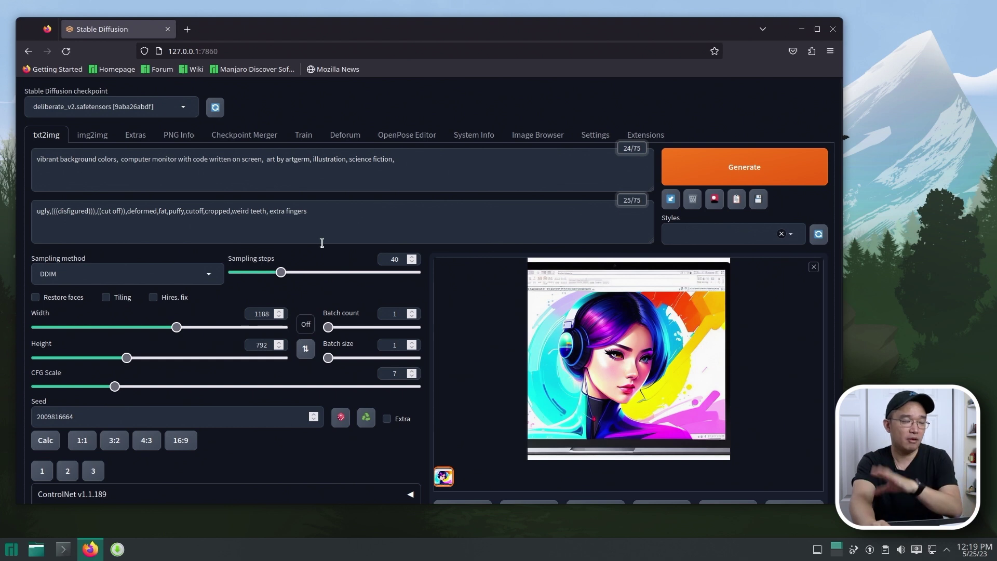
left_click(307, 324)
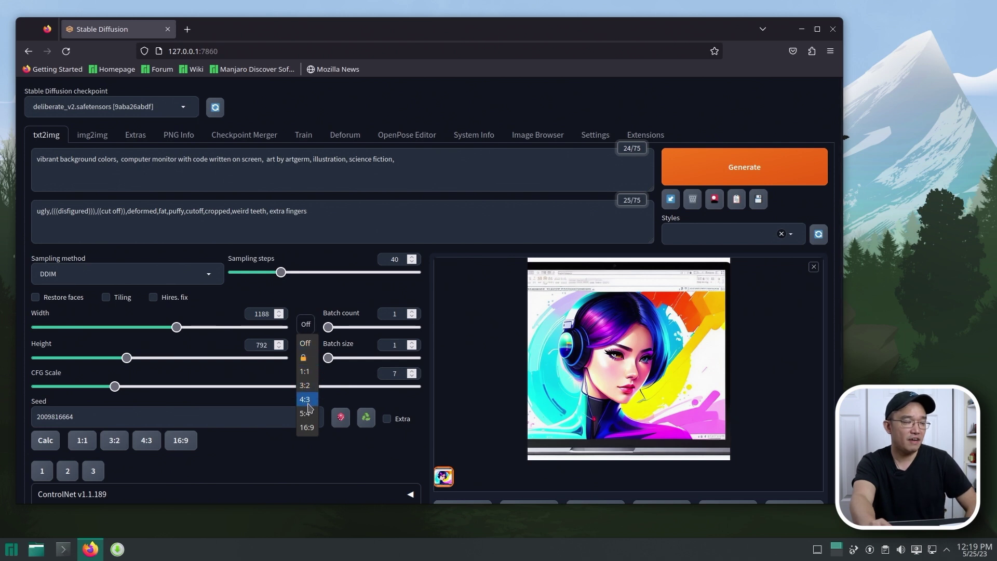
left_click(306, 385)
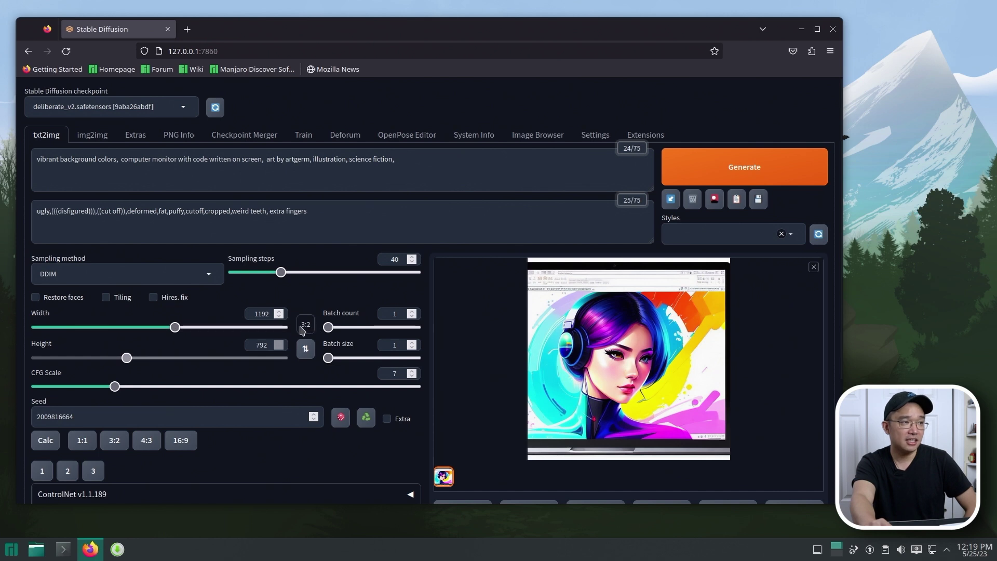
left_click_drag(174, 330, 112, 329)
left_click(196, 328)
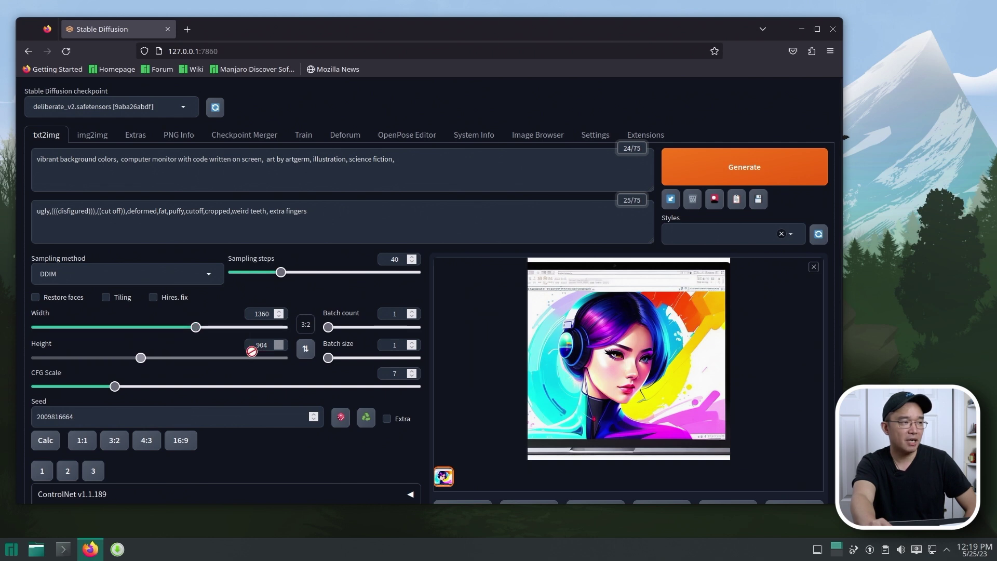
left_click_drag(197, 329, 64, 328)
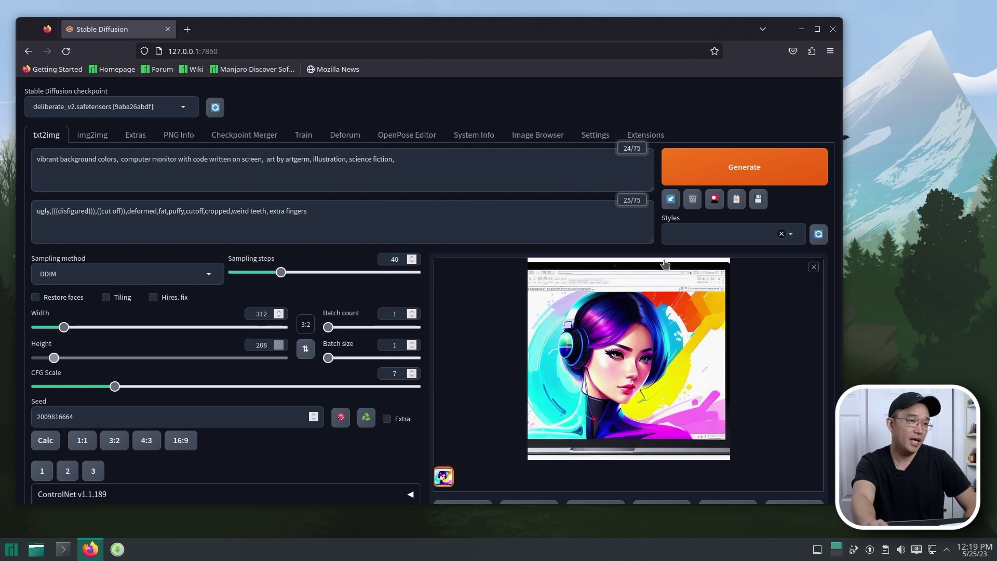
left_click(743, 174)
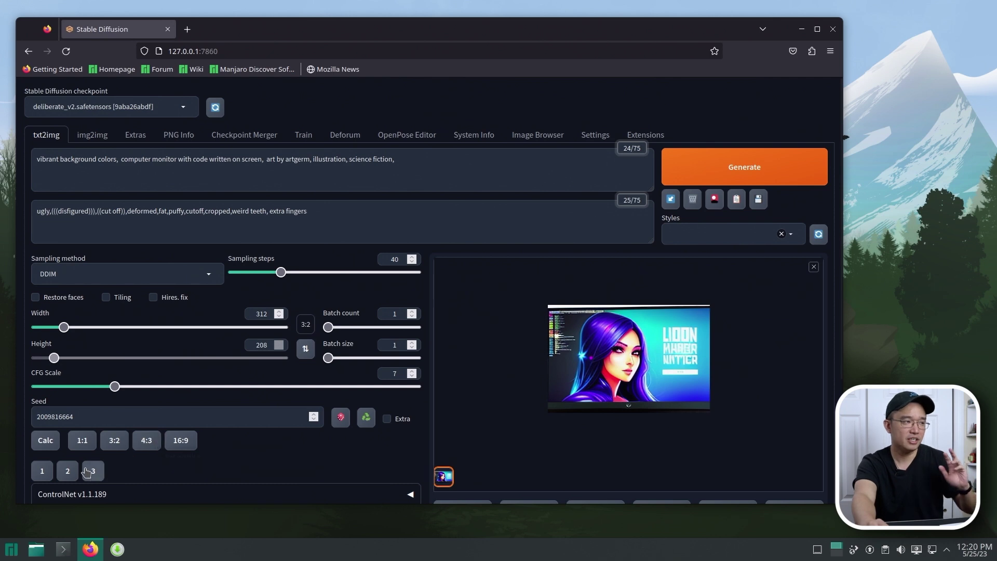
left_click(305, 324)
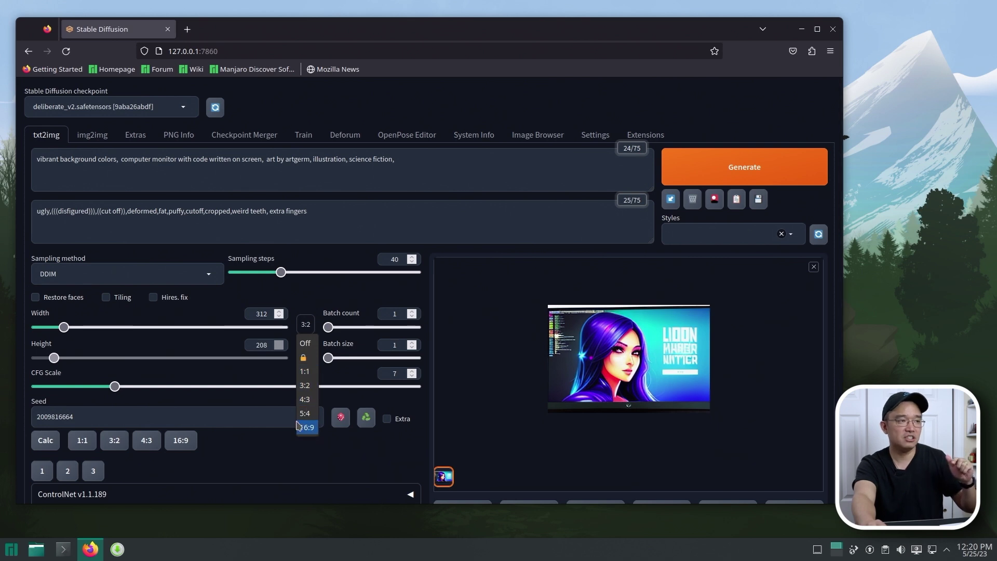
left_click(273, 487)
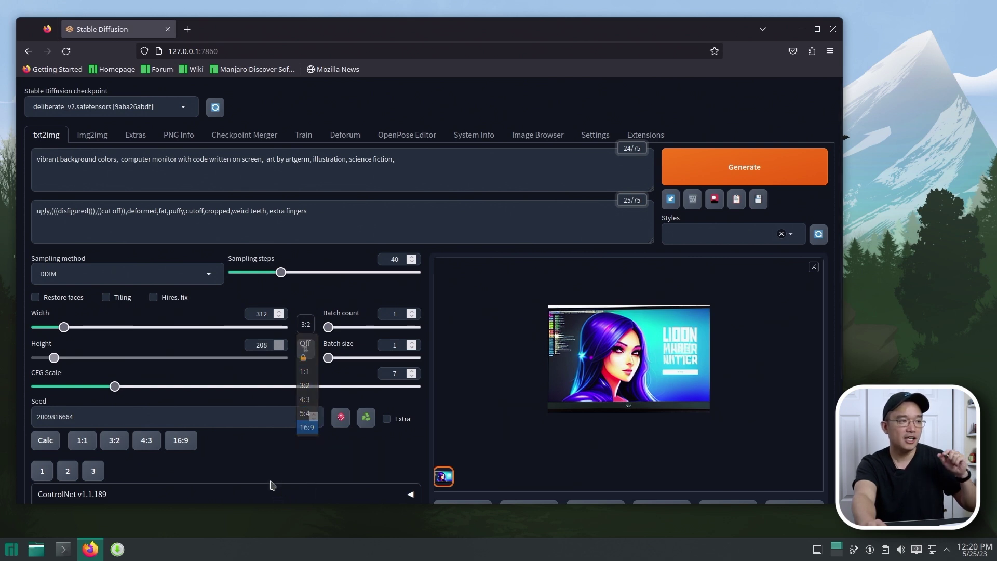
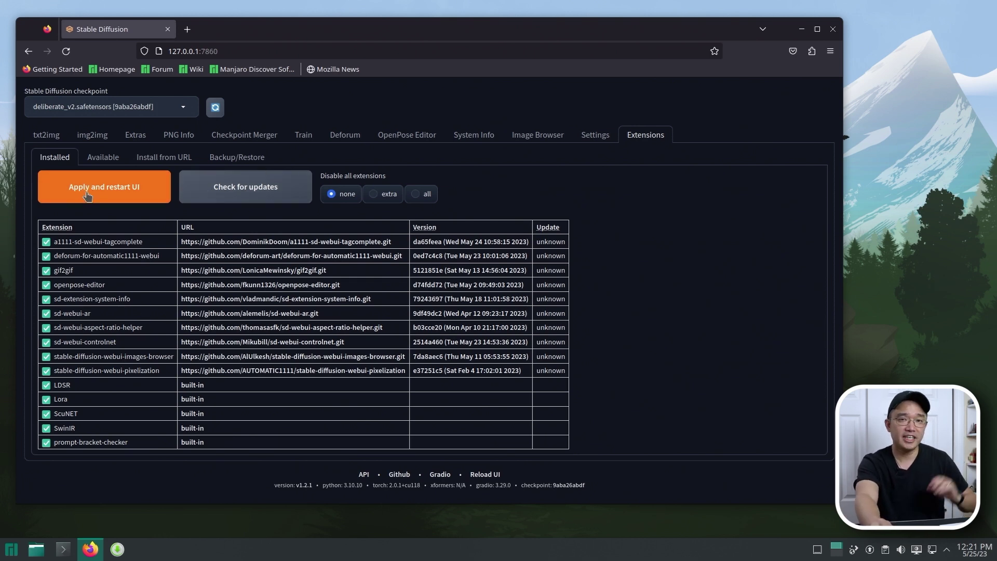
Step: Lock the txt2img dimensions to a 1:1 ratio with a width of 592 and generate a square image
left_click(50, 136)
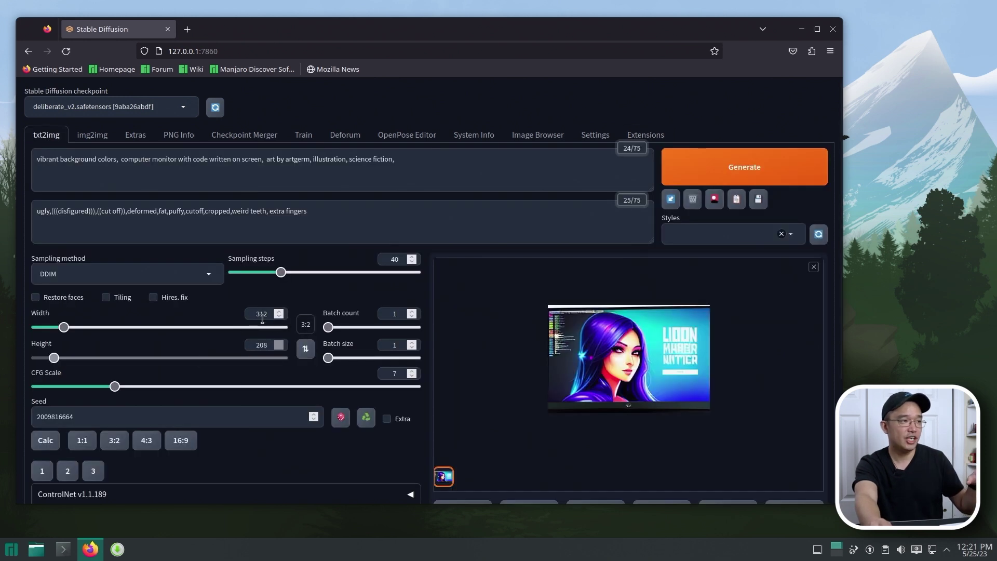
left_click(307, 327)
left_click(306, 341)
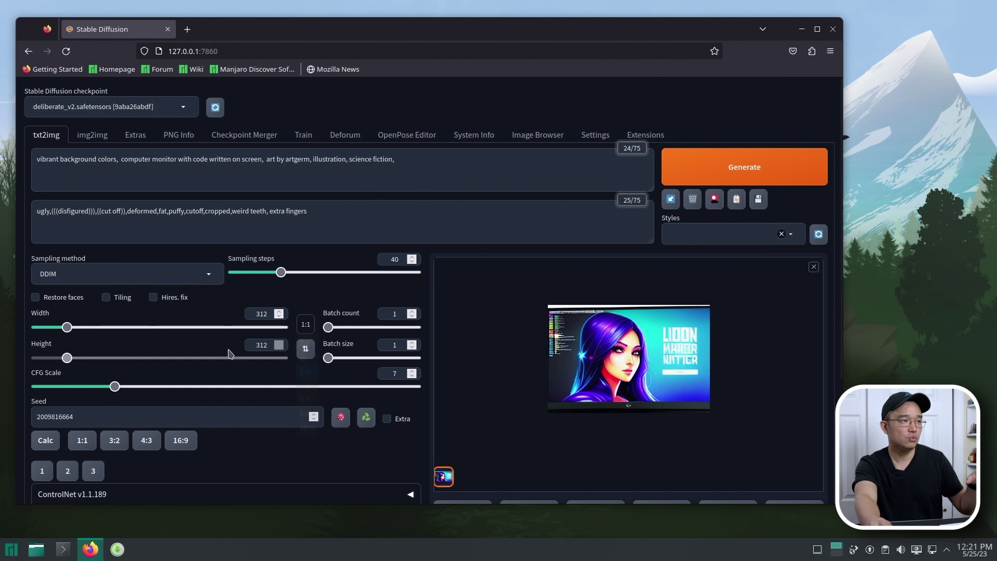
left_click_drag(128, 331, 102, 330)
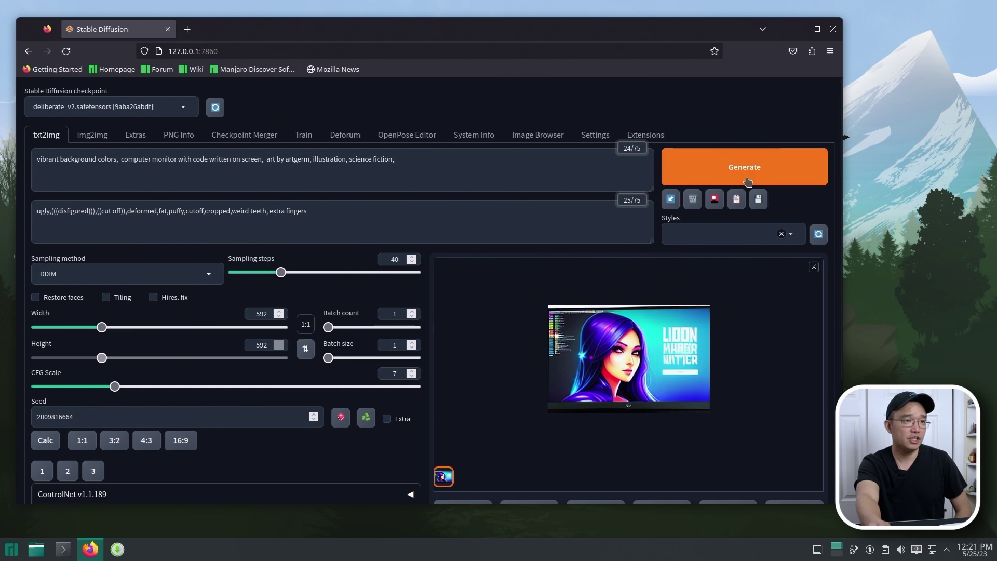
left_click(750, 178)
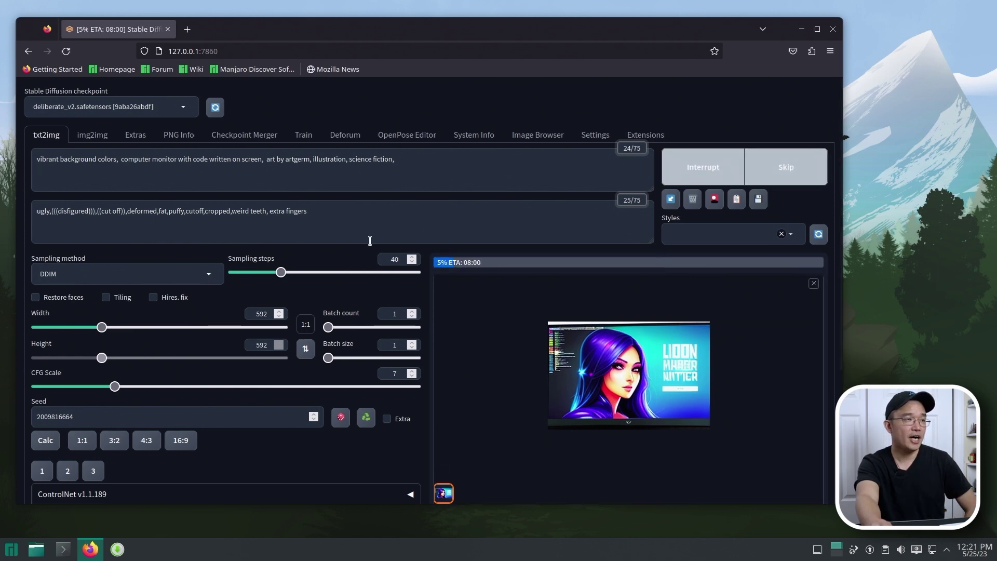
Step: Examine the generation progress and memory use in System Info, and view the resulting image in txt2img
left_click(460, 136)
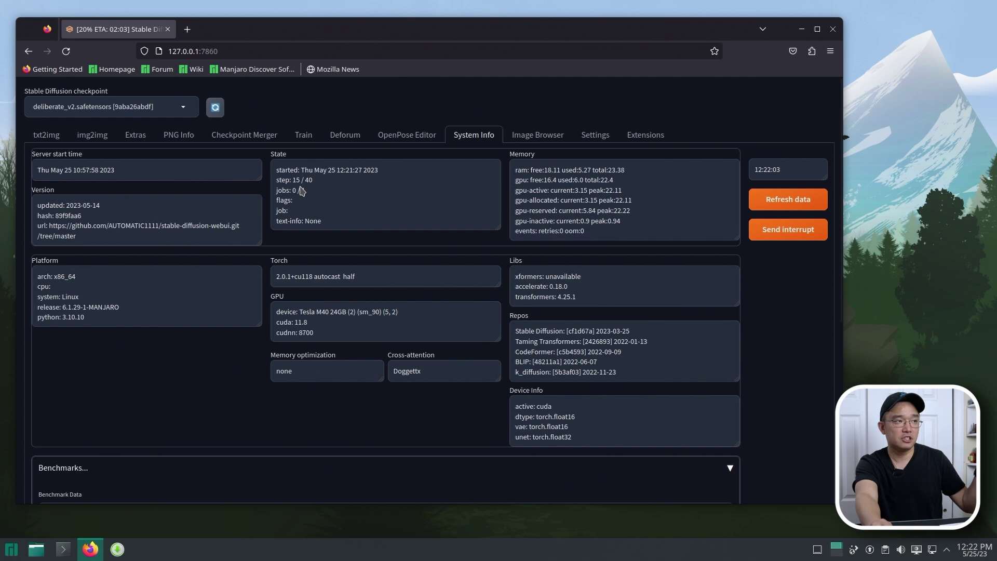
left_click_drag(302, 188, 308, 182)
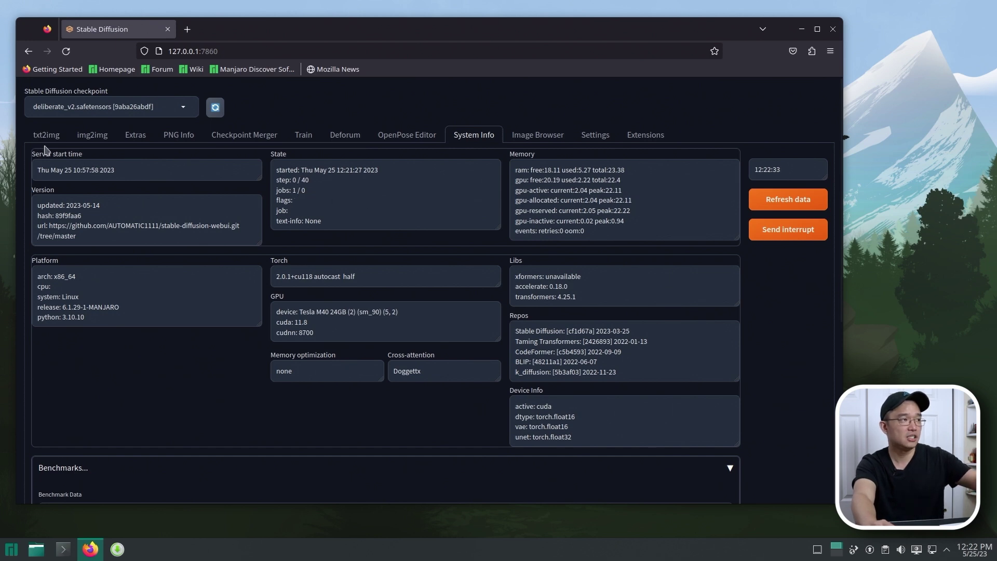
left_click(46, 136)
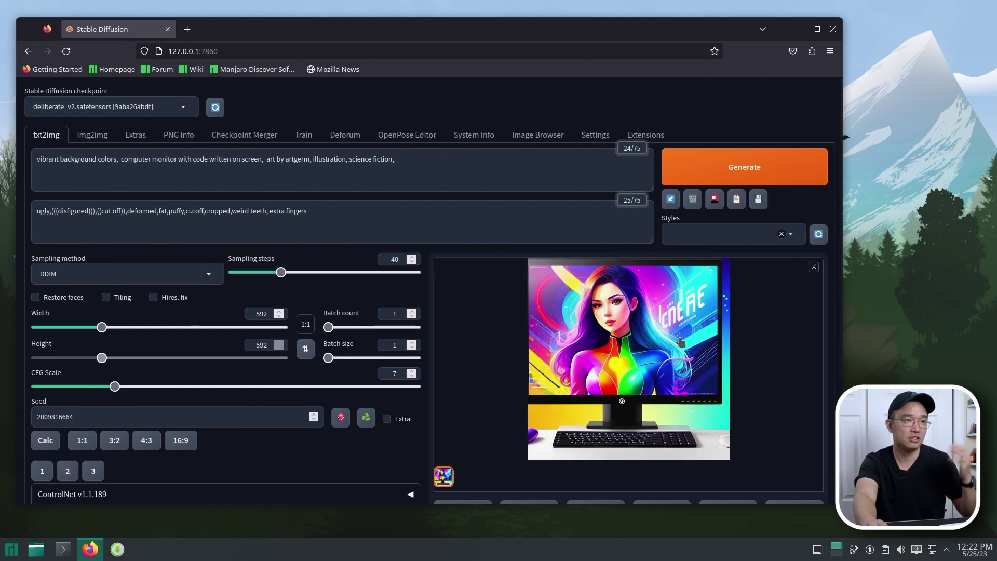
Step: Find the system info extension in the list of installed extensions
left_click(644, 136)
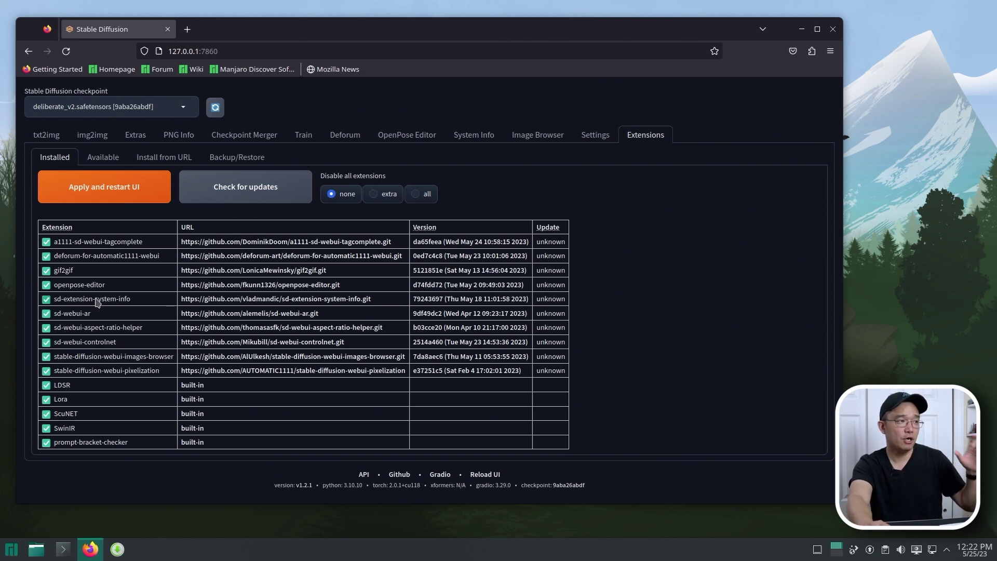
Step: Expand the ControlNet v1.1.189 settings in txt2img and look over the options of ControlNet Unit 0
left_click(61, 141)
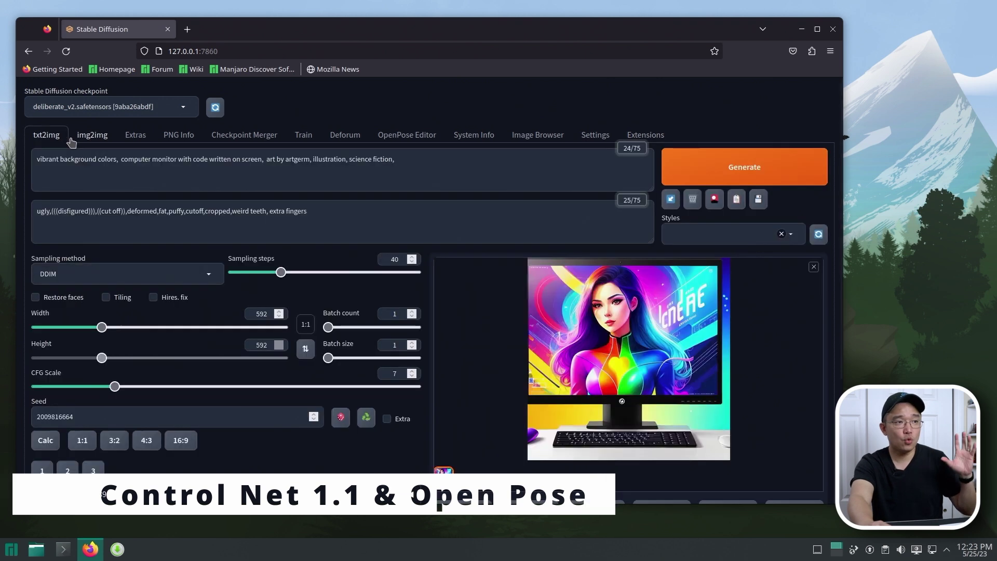
scroll(448, 319, "down", 3)
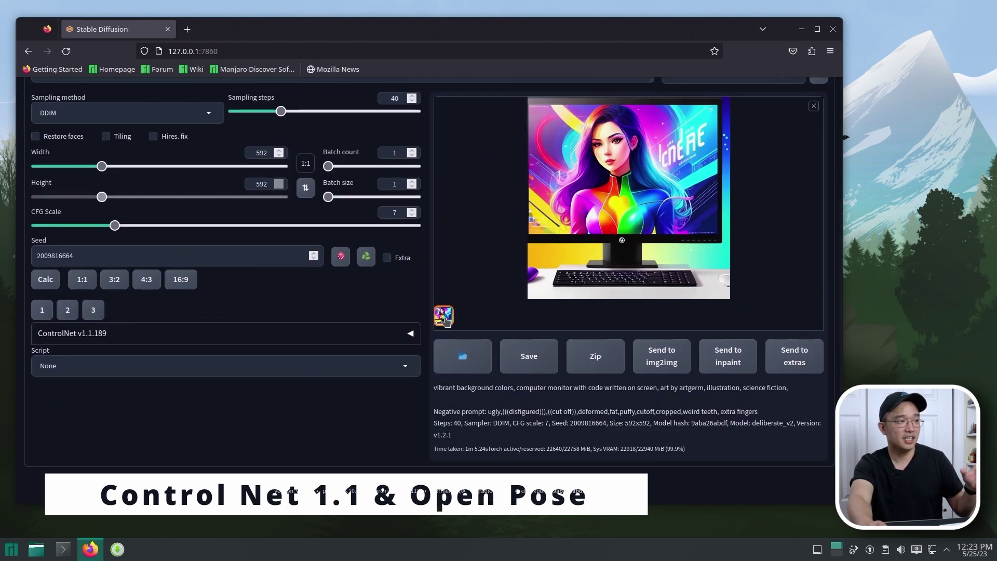
left_click(410, 333)
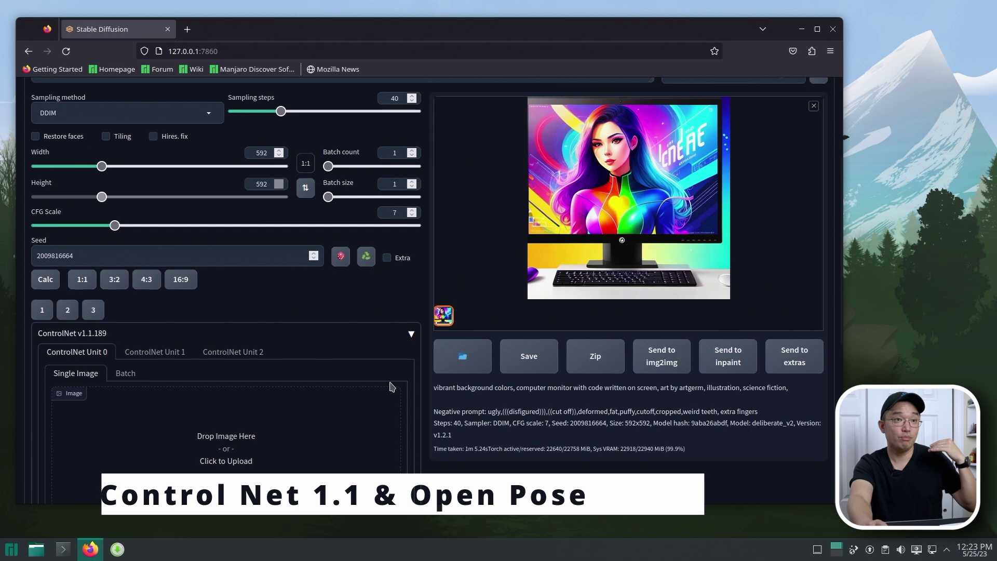
scroll(392, 383, "down", 4)
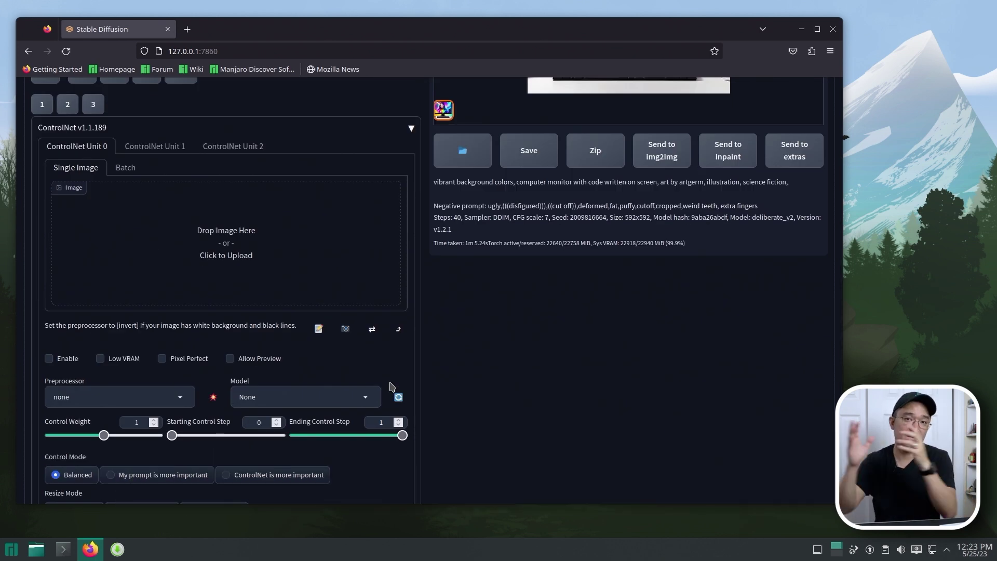
Step: Change the prompt to "vibrant background colors science fiction, mountains", using the science_fiction tag suggestion, and generate the image
scroll(346, 228, "up", 7)
left_click_drag(117, 158, 483, 176)
type("sci")
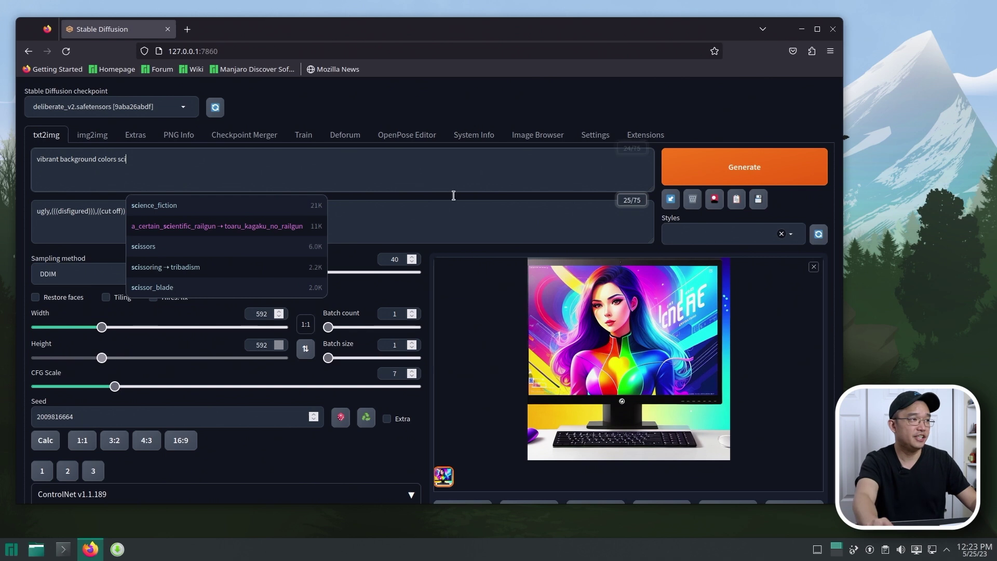
left_click(249, 203)
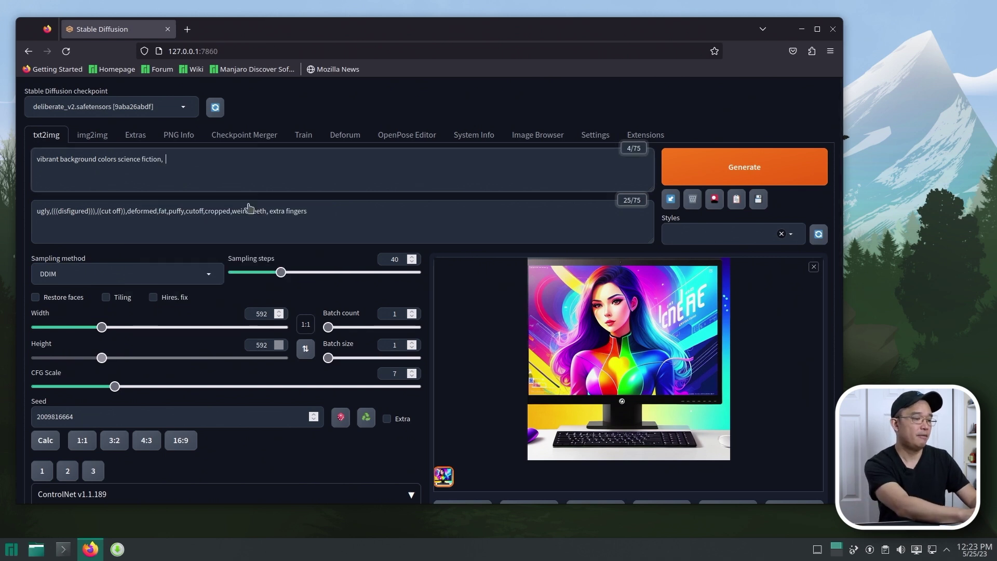
type("mountains")
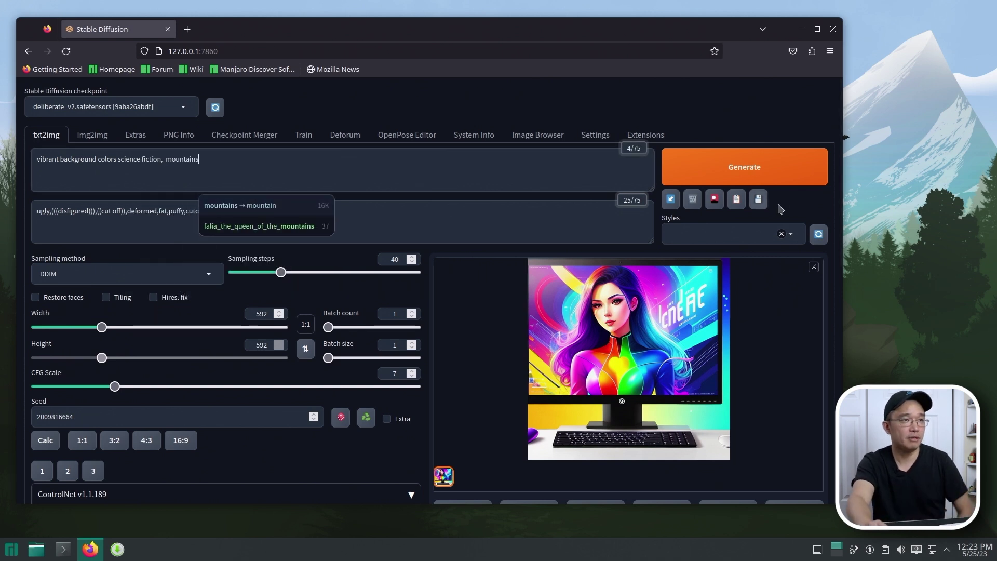
left_click(784, 176)
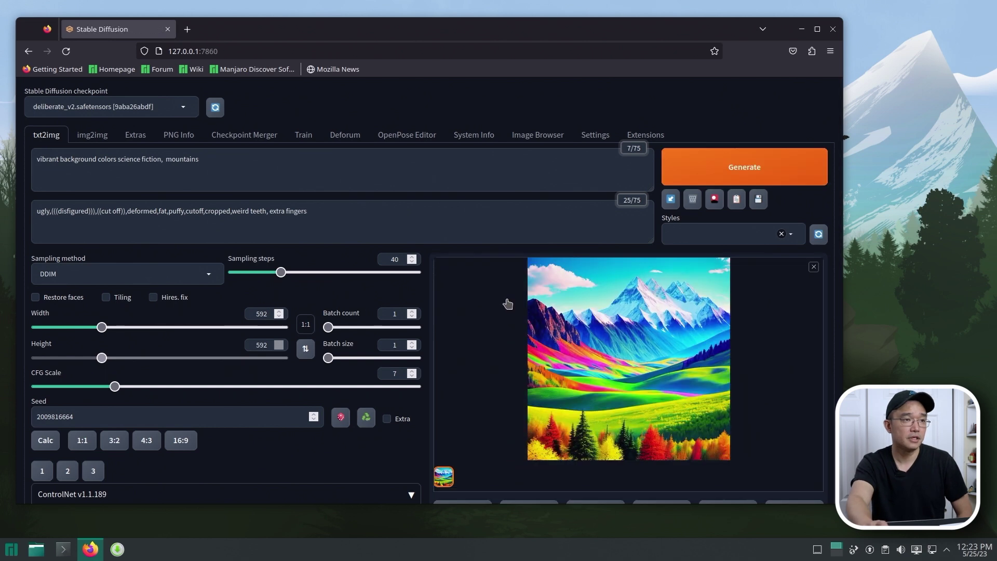
Step: Save the generated mountain landscape and download it as 00010-2009816664.png
scroll(508, 304, "down", 2)
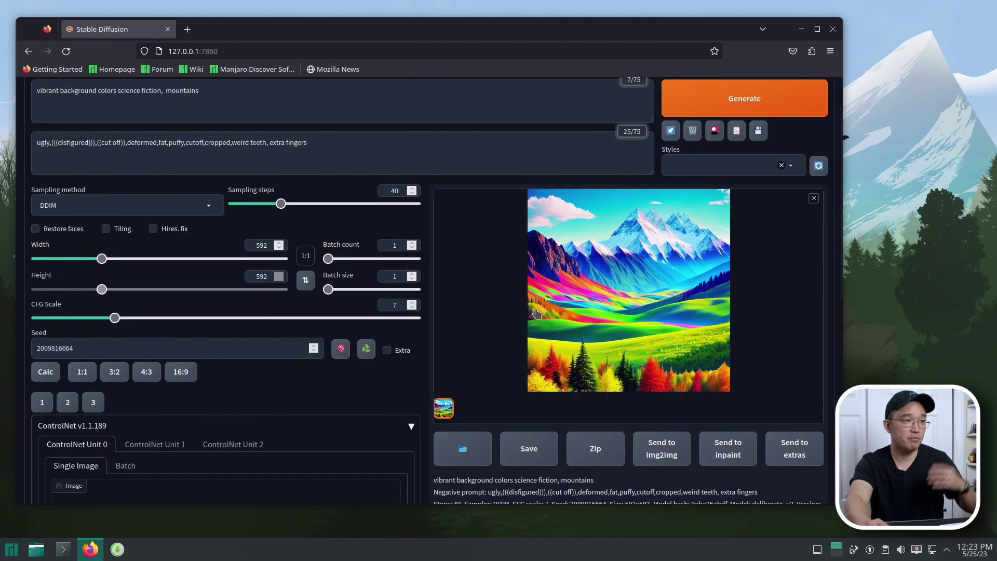
scroll(525, 338, "up", 1)
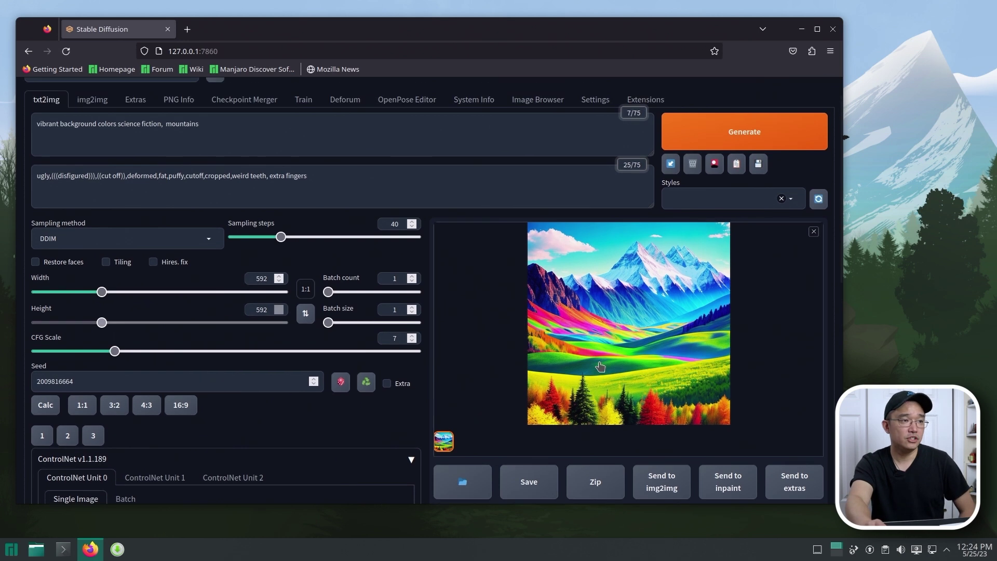
scroll(601, 366, "down", 4)
left_click(545, 358)
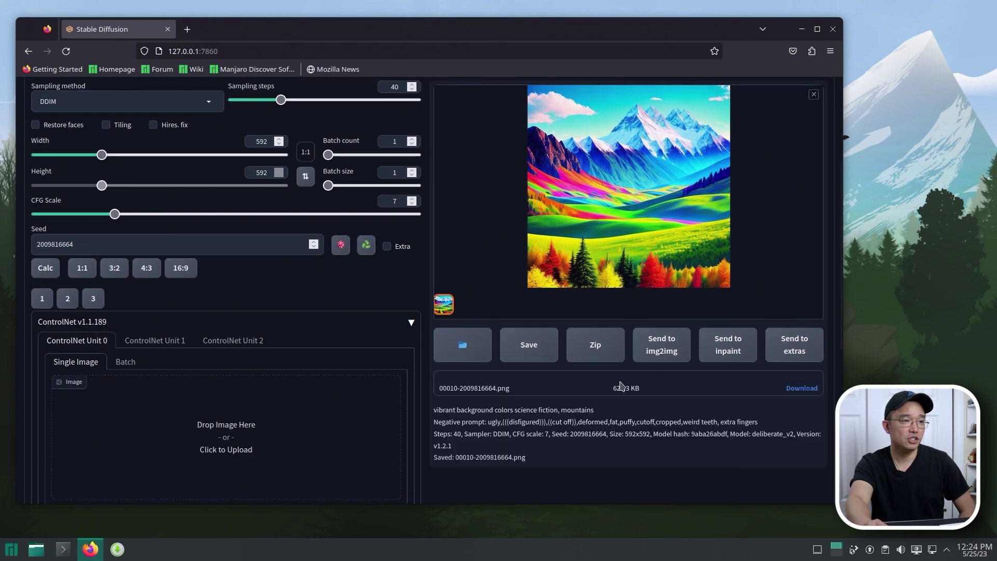
left_click(803, 390)
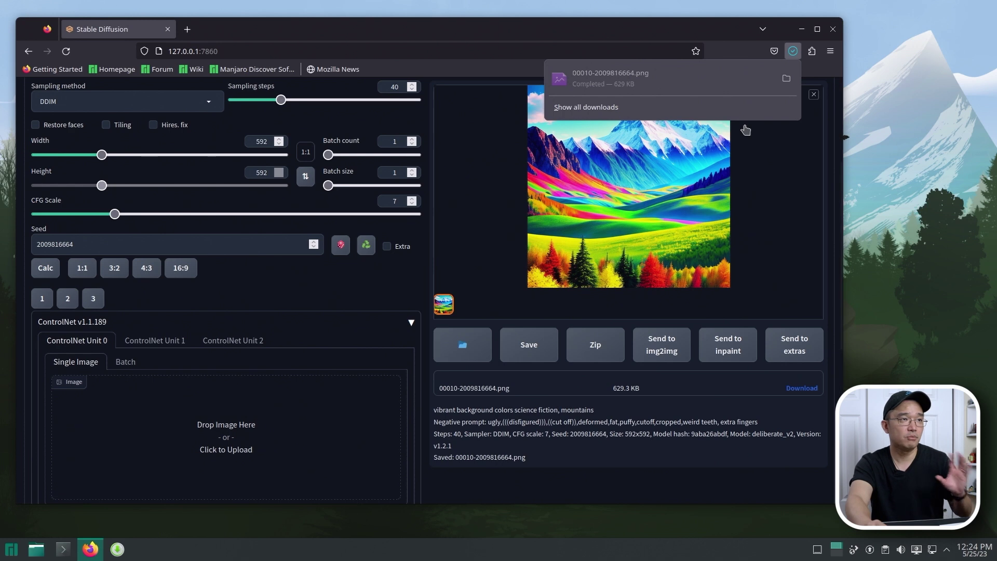
Step: Show the downloaded landscape in its folder and load it as the input image of ControlNet Unit 0
left_click(787, 78)
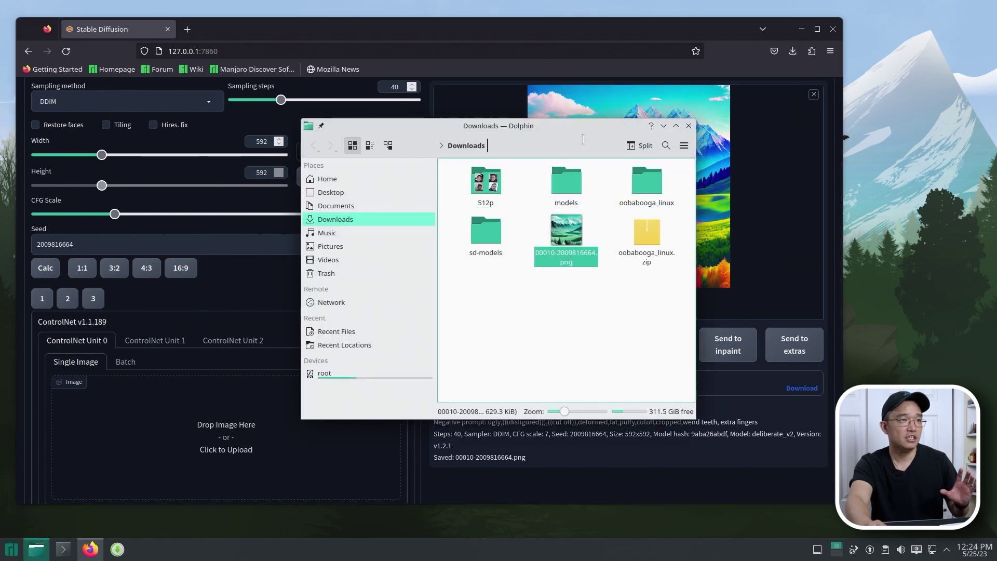
left_click_drag(586, 137, 866, 137)
left_click_drag(846, 231, 226, 437)
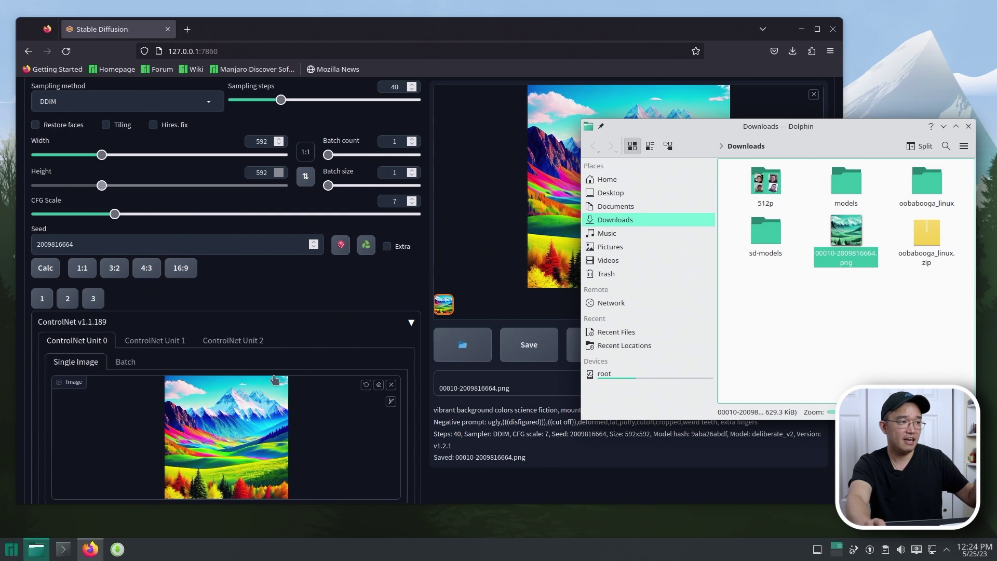
Step: Add the landscape image from the Downloads folder as the background in the OpenPose Editor
scroll(356, 290, "up", 5)
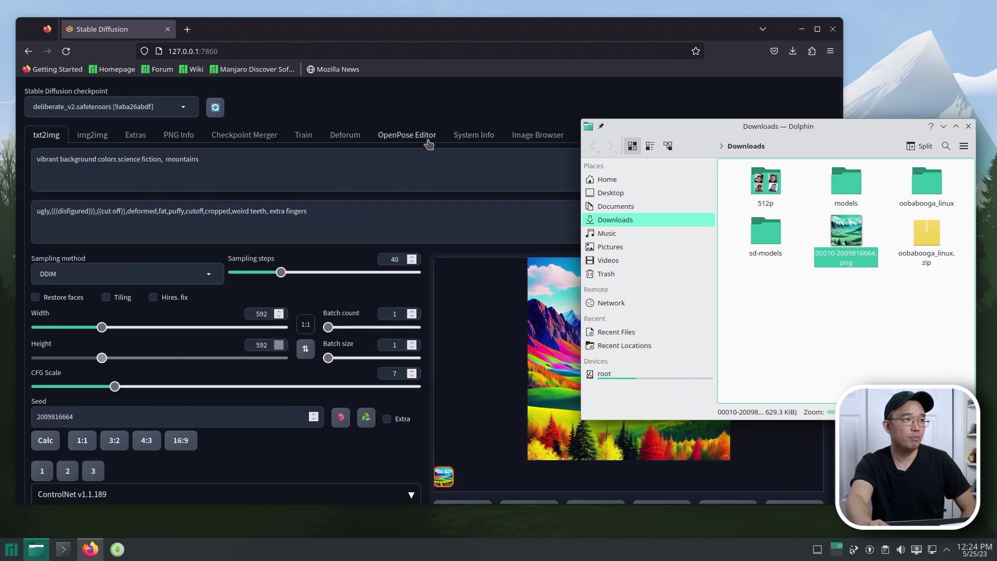
left_click(528, 200)
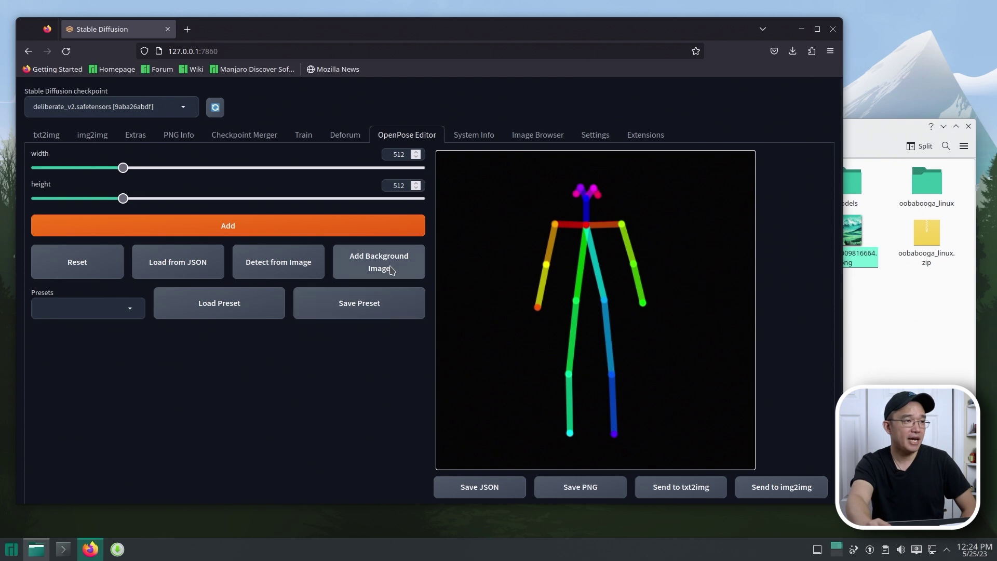
left_click(392, 270)
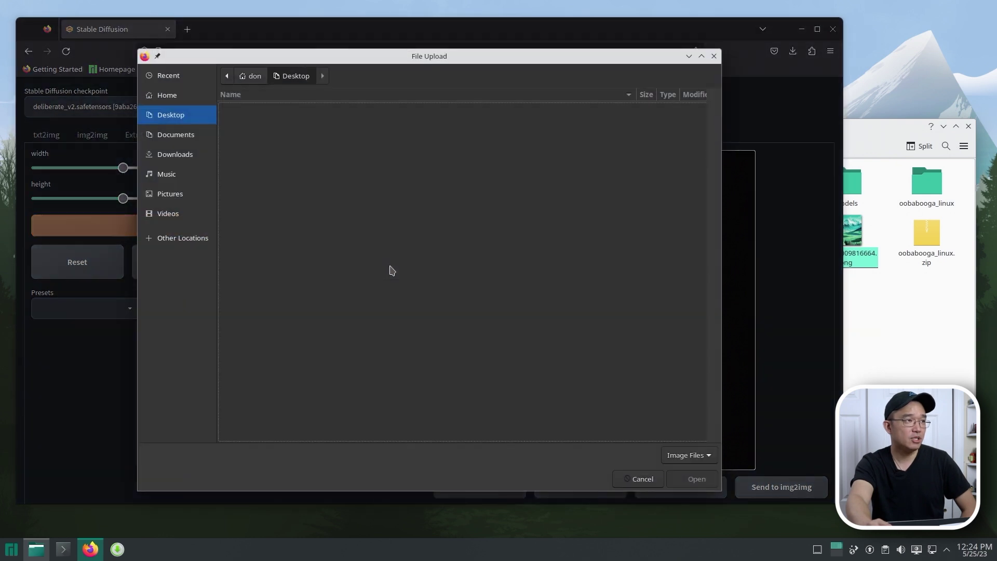
left_click(175, 155)
left_click(687, 478)
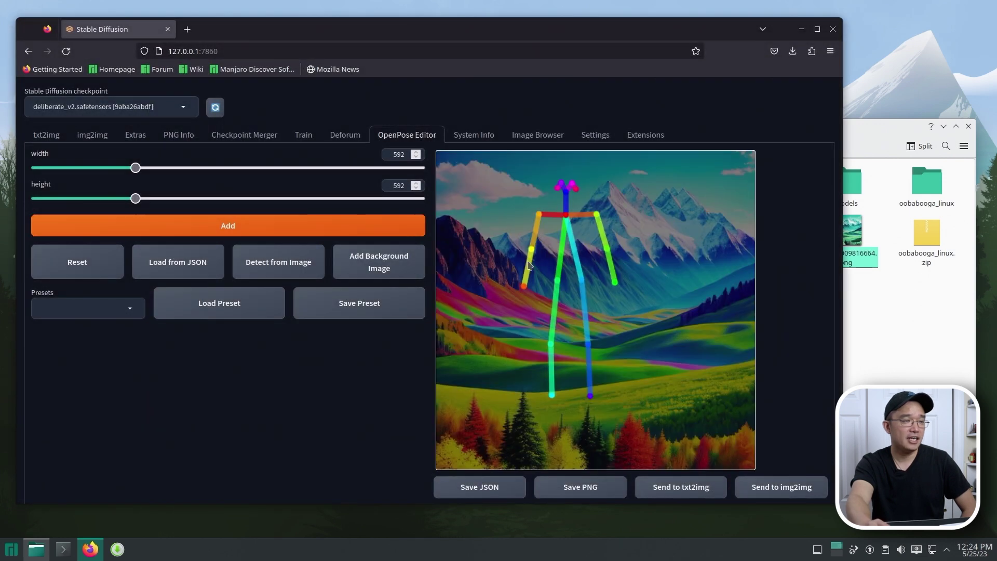
Step: Shrink the whole pose skeleton to a small figure and place it on the meadow in the lower right of the landscape
left_click_drag(498, 178, 660, 465)
left_click_drag(524, 184, 653, 377)
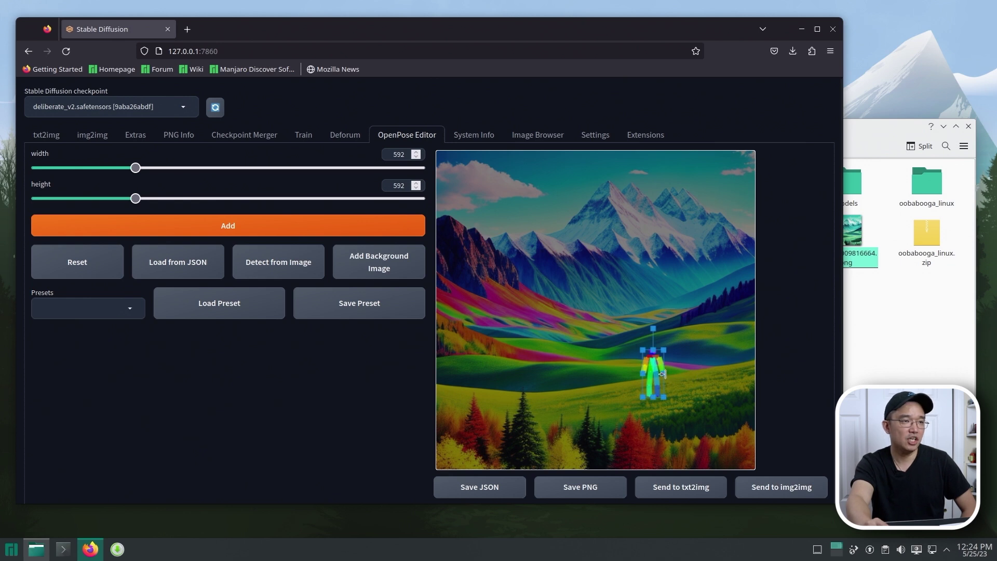
left_click(706, 375)
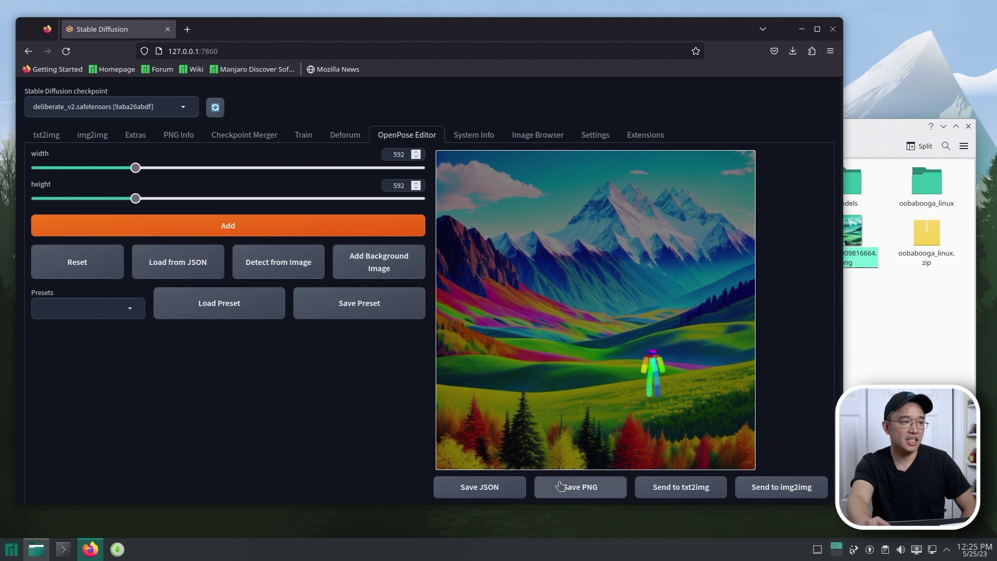
Step: Save the pose as a PNG and show pose.png in the Downloads folder
scroll(566, 488, "down", 2)
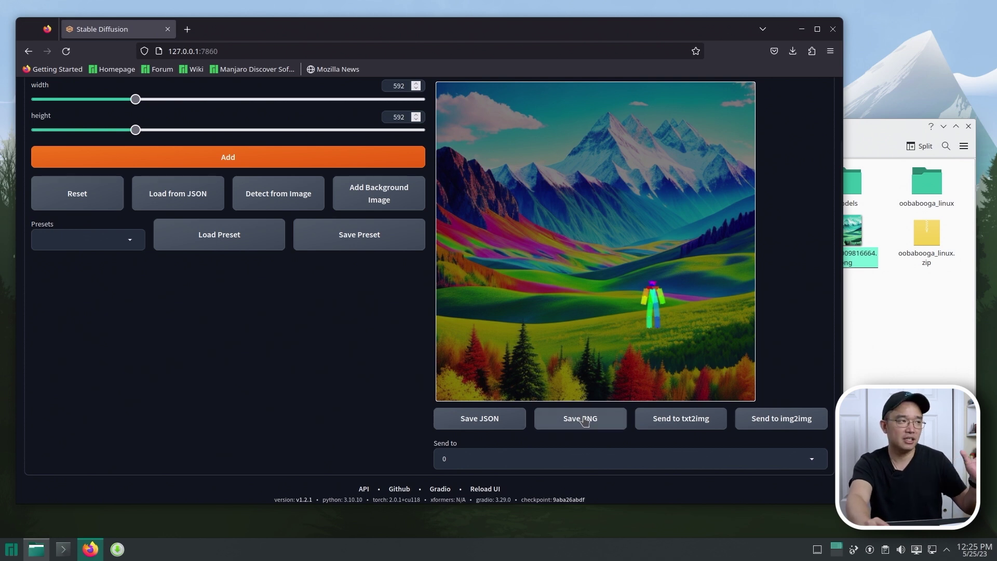
left_click(582, 419)
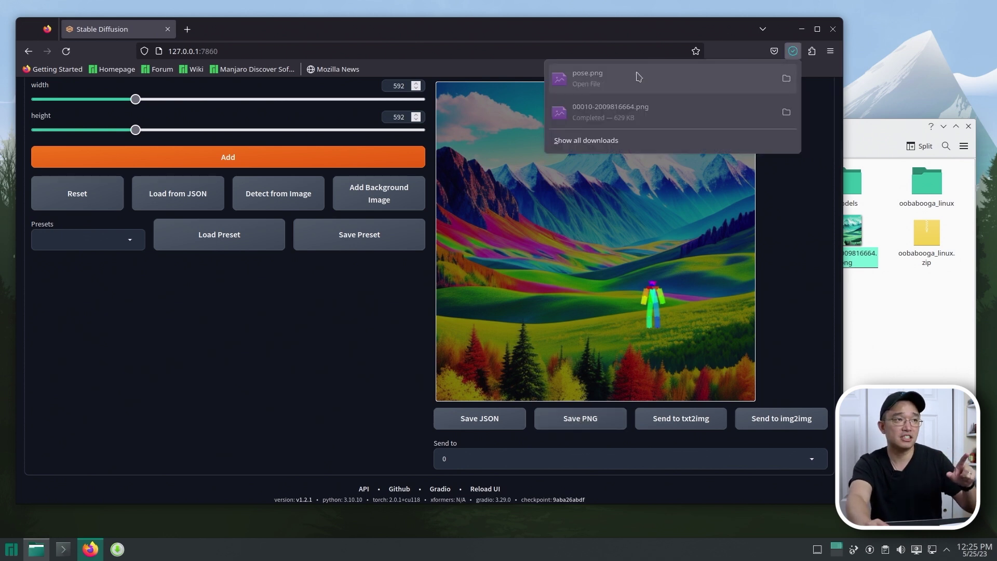
left_click(786, 77)
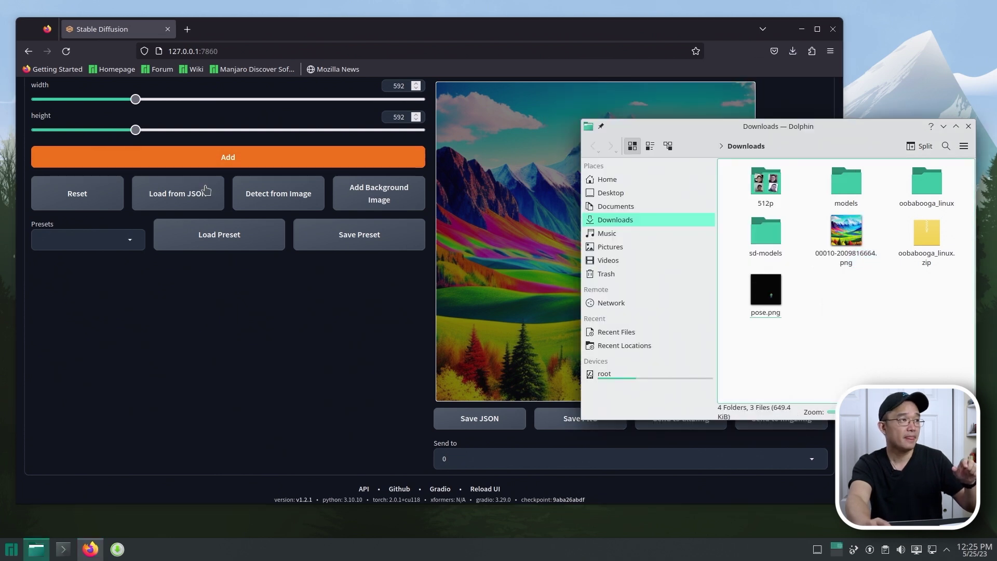
Step: Load pose.png as the input image of ControlNet Unit 1 in txt2img
scroll(112, 156, "up", 2)
left_click(52, 136)
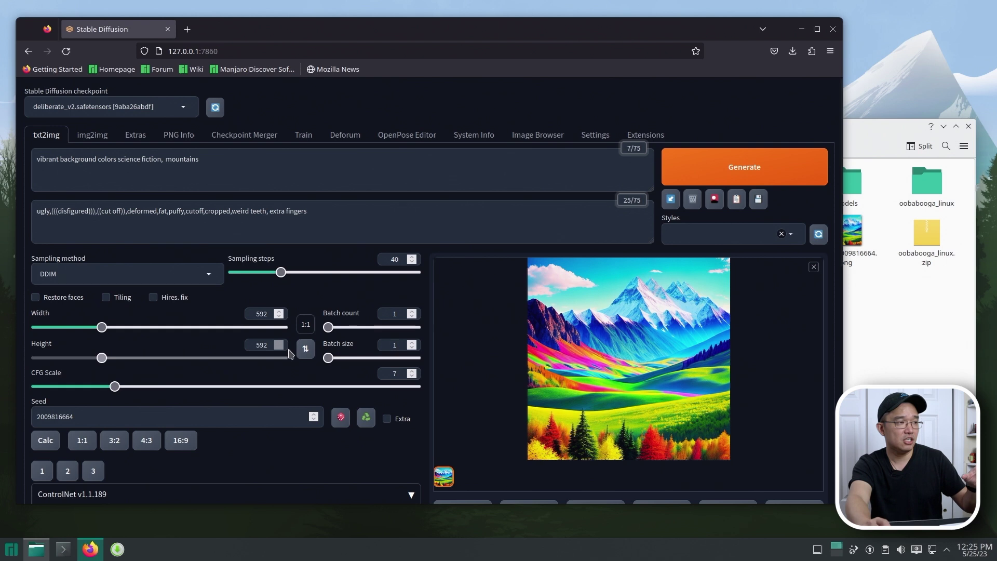
scroll(227, 338, "down", 10)
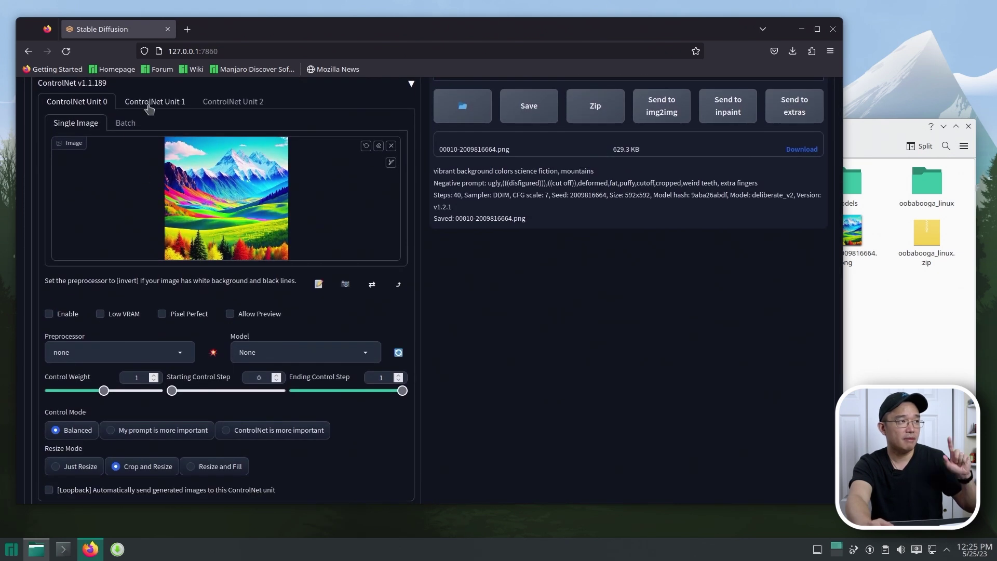
left_click(155, 102)
left_click(875, 288)
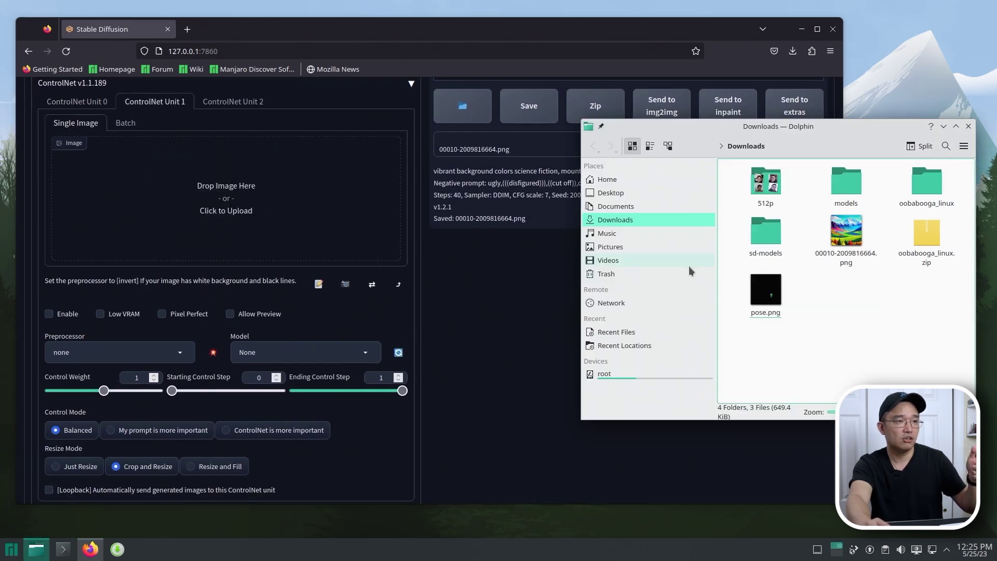
left_click_drag(766, 290, 290, 225)
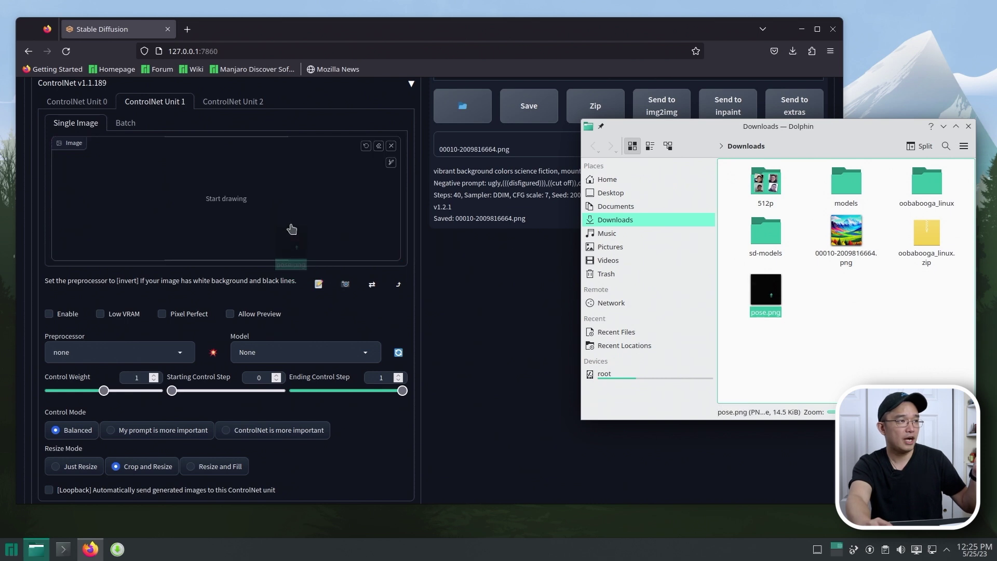
Step: Enable ControlNet Unit 0 with the depth_leres preprocessor and the control_v11f1p_sd15_depth model
left_click(77, 102)
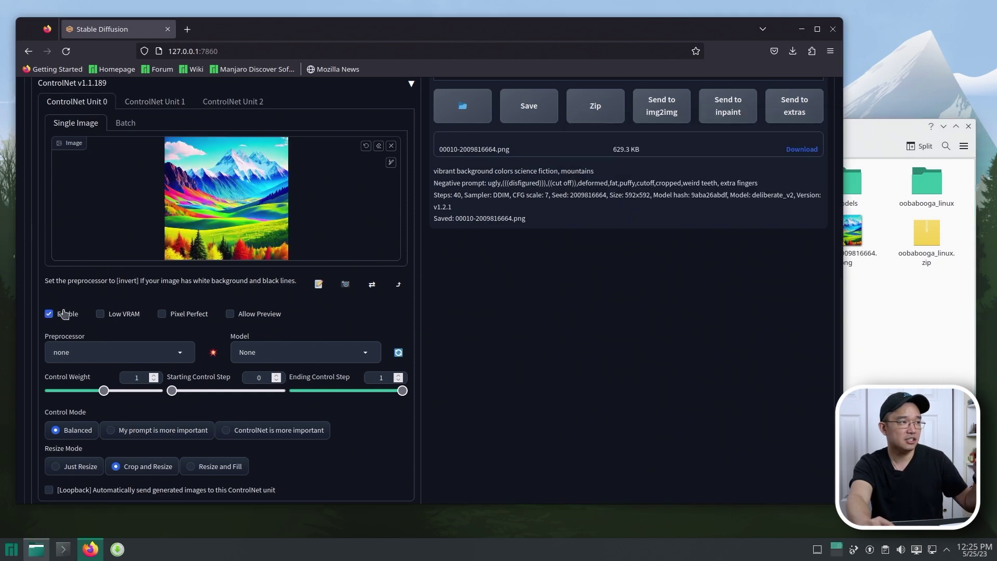
left_click(182, 353)
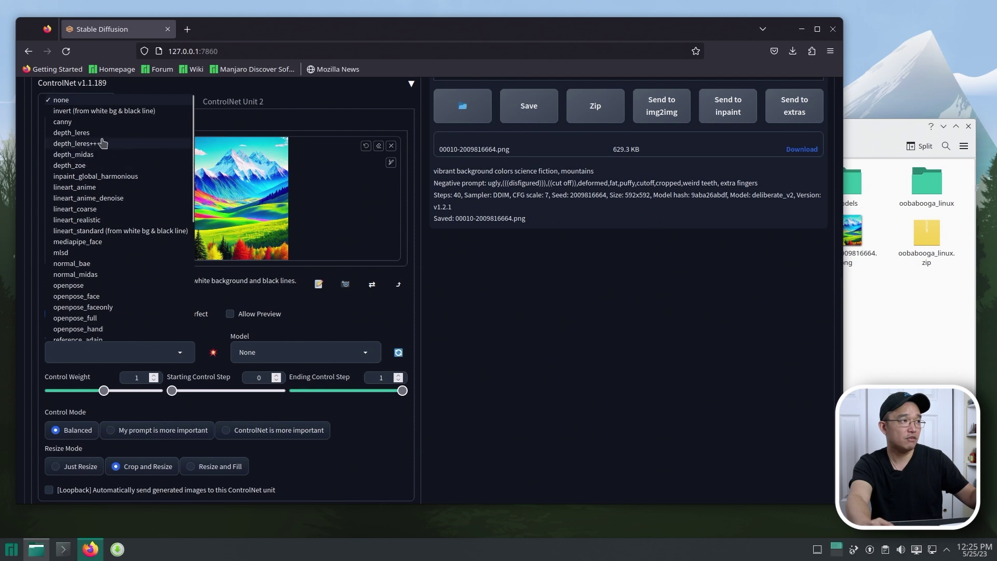
left_click(82, 133)
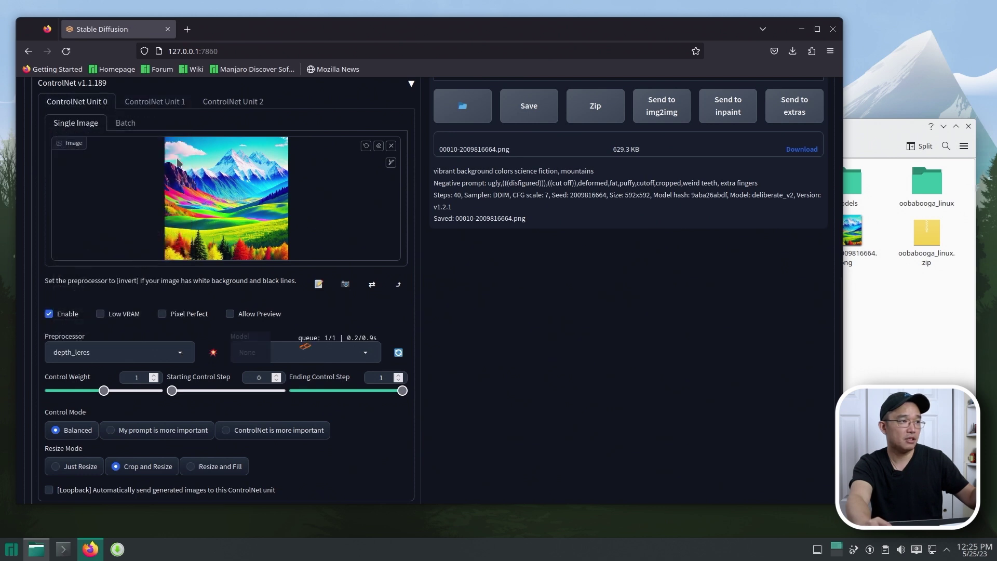
left_click(360, 351)
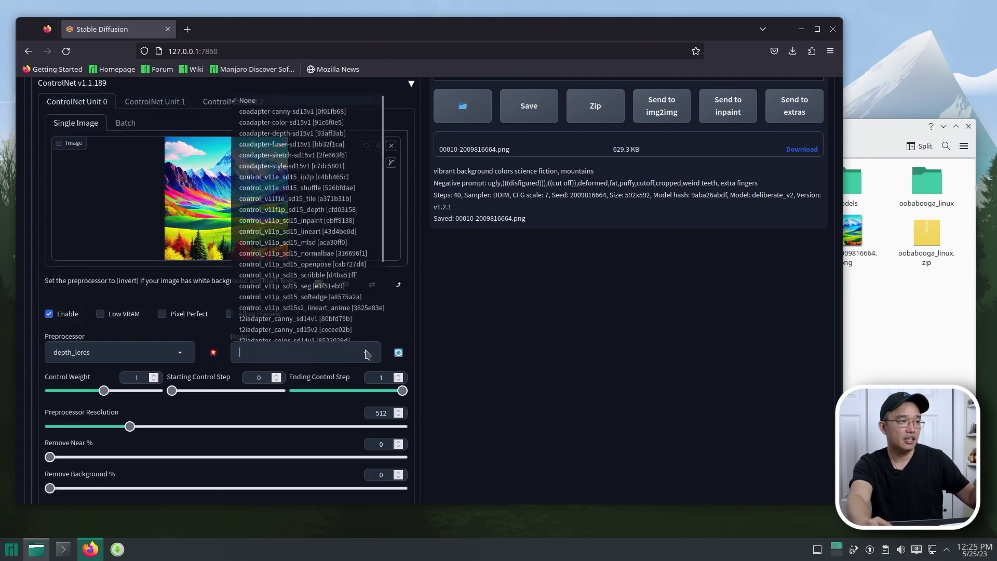
left_click(337, 209)
Step: Set the control weight of ControlNet Unit 0 to 0.25
scroll(440, 360, "up", 2)
scroll(440, 360, "down", 3)
left_click_drag(102, 329, 64, 332)
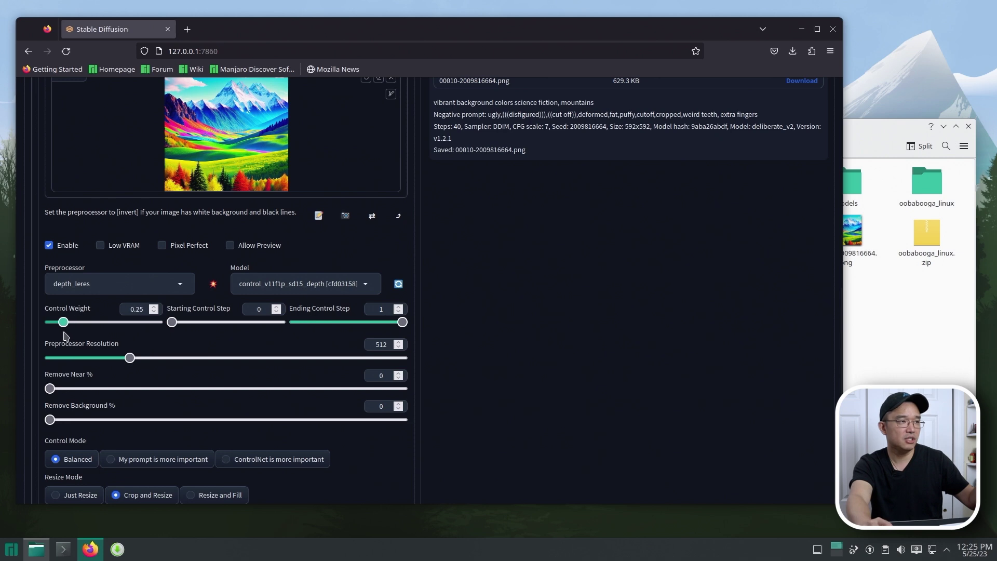
Step: Enable ControlNet Unit 1 with the control_v11p_sd15_openpose model
scroll(65, 335, "up", 10)
scroll(93, 367, "down", 4)
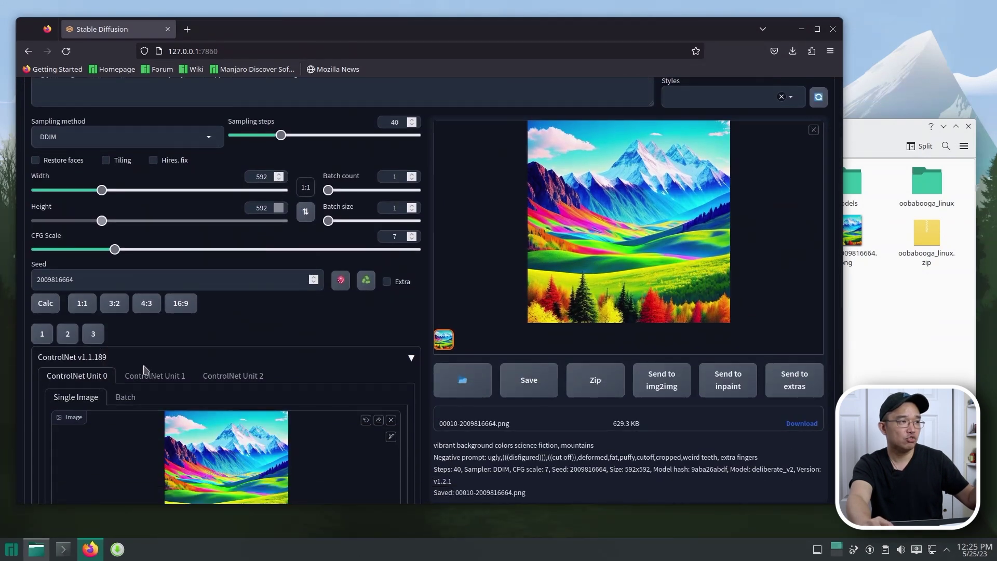
left_click(148, 374)
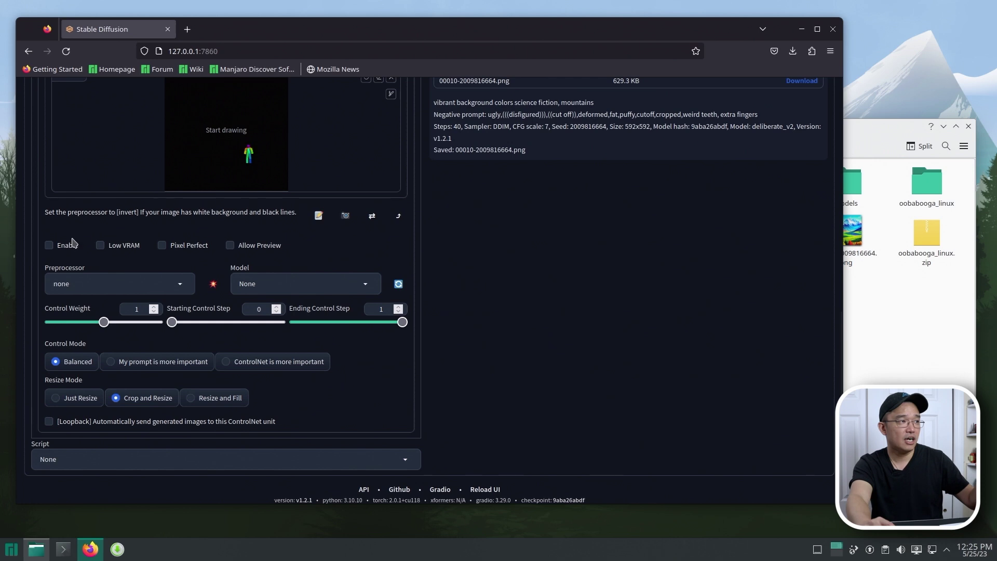
left_click(66, 246)
left_click(278, 284)
scroll(352, 237, "down", 3)
scroll(353, 236, "down", 2)
scroll(353, 236, "up", 5)
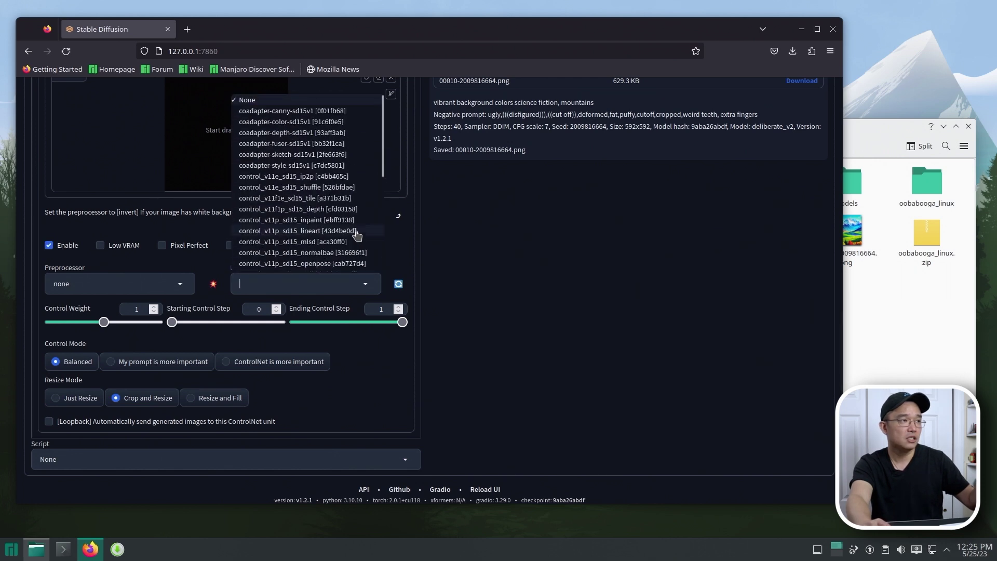
scroll(352, 234, "down", 2)
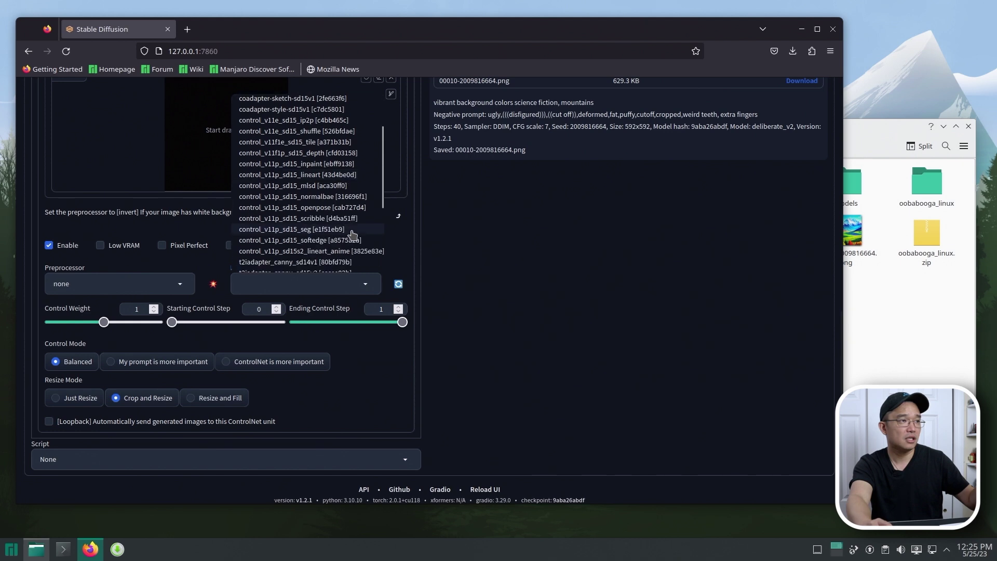
left_click(291, 209)
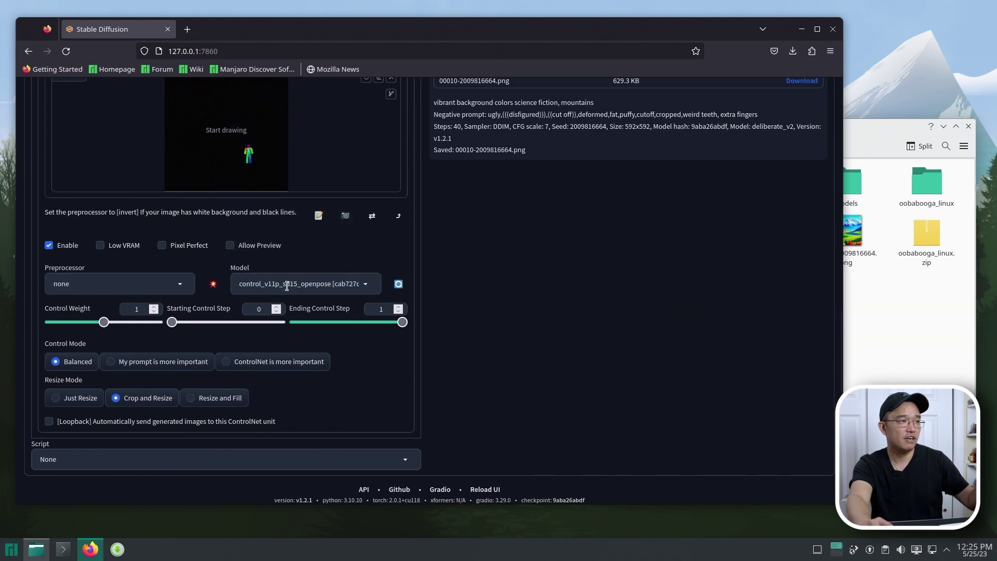
Step: Add "(astronaut)" in parentheses at the start of the positive prompt and generate the image
scroll(498, 326, "up", 10)
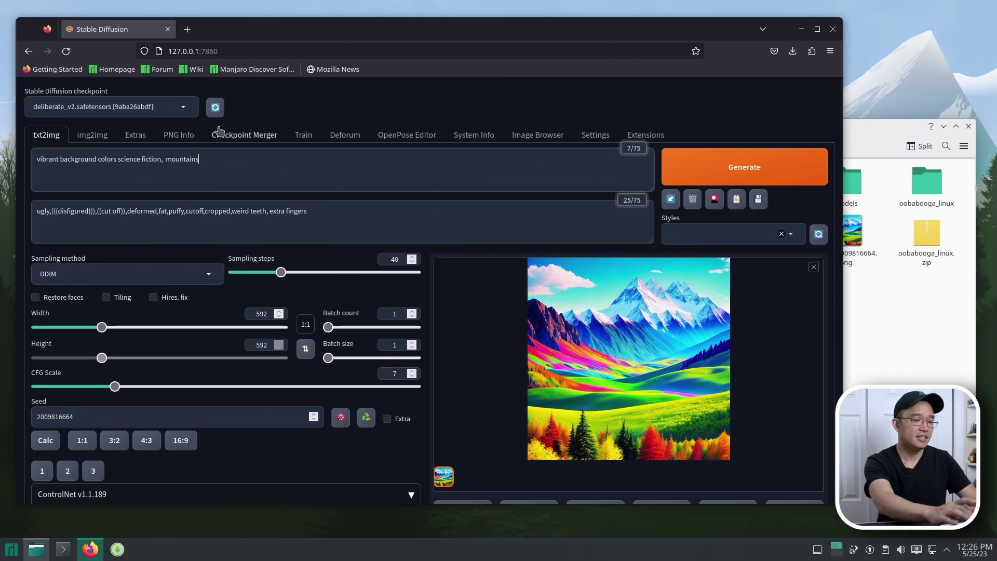
type("astronaut")
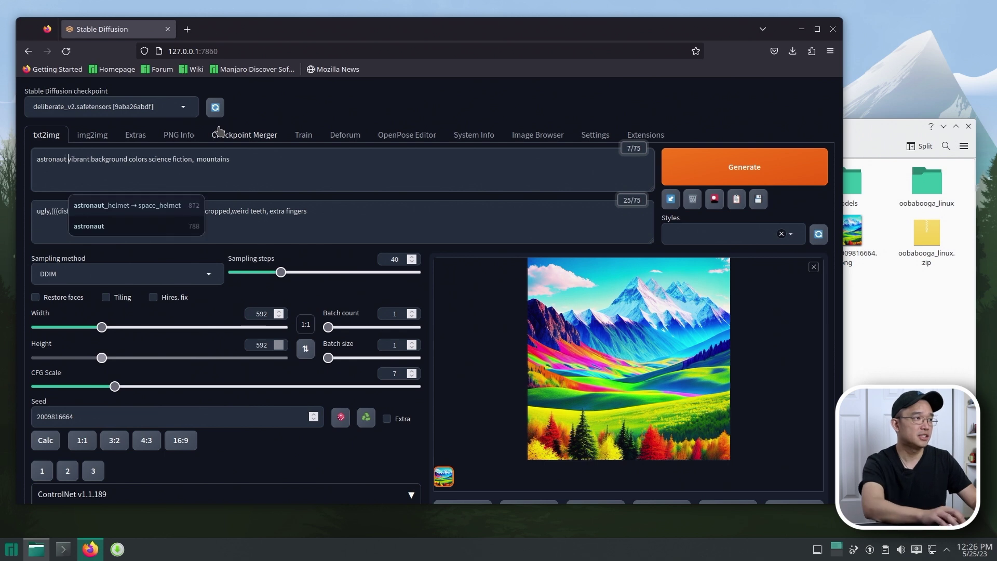
key("Left")
type(")")
key("Left")
key("Left")
key("Left")
key("Left")
key("Left")
type("(")
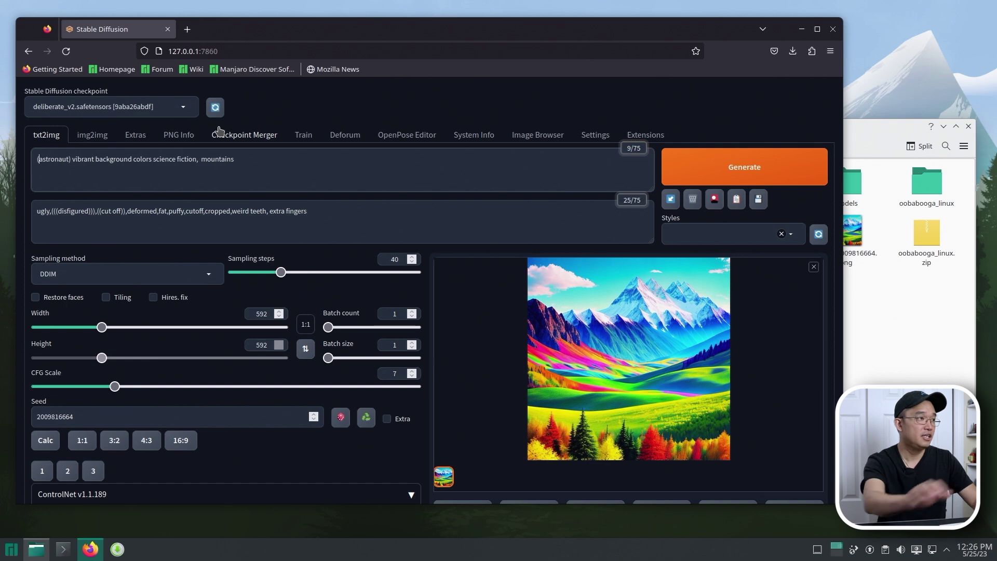
left_click(729, 167)
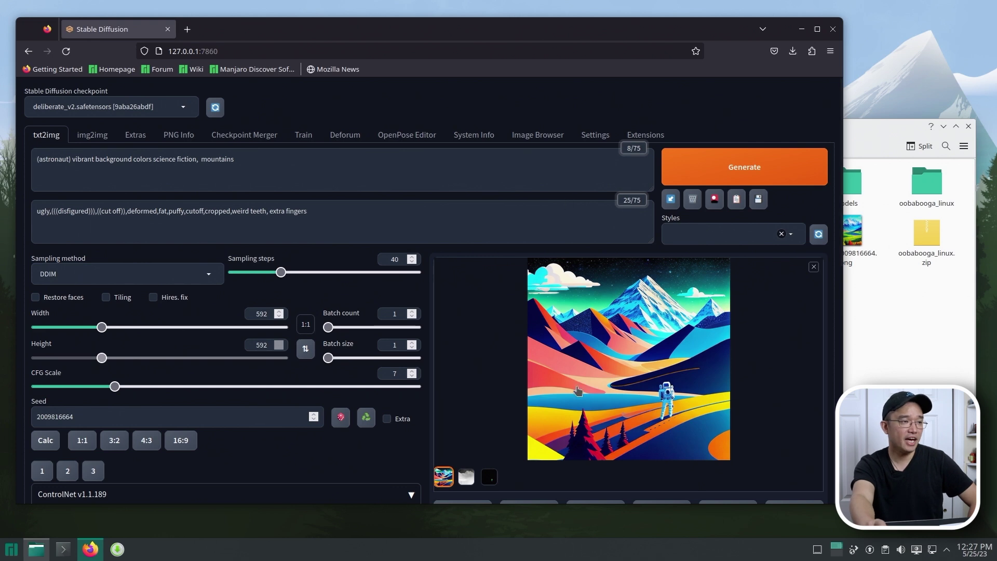
Step: Compare the generated astronaut image with its depth map and its OpenPose map in the output gallery
scroll(578, 390, "down", 2)
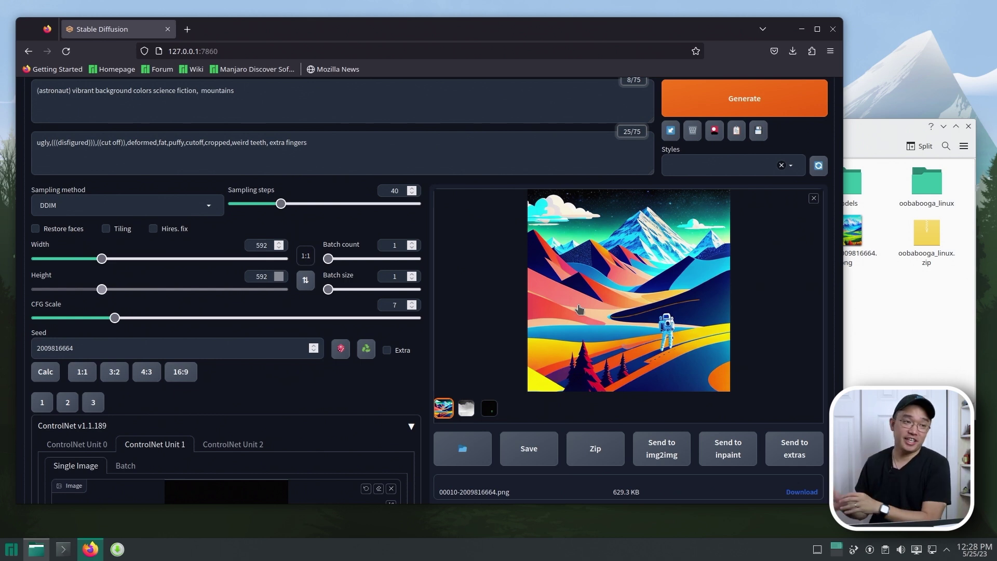
left_click(466, 409)
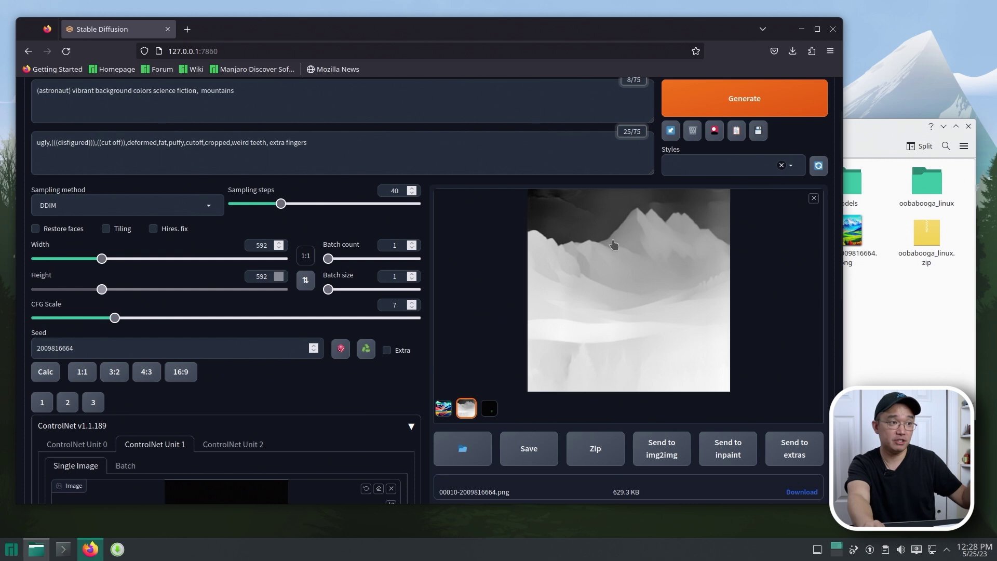
left_click(444, 408)
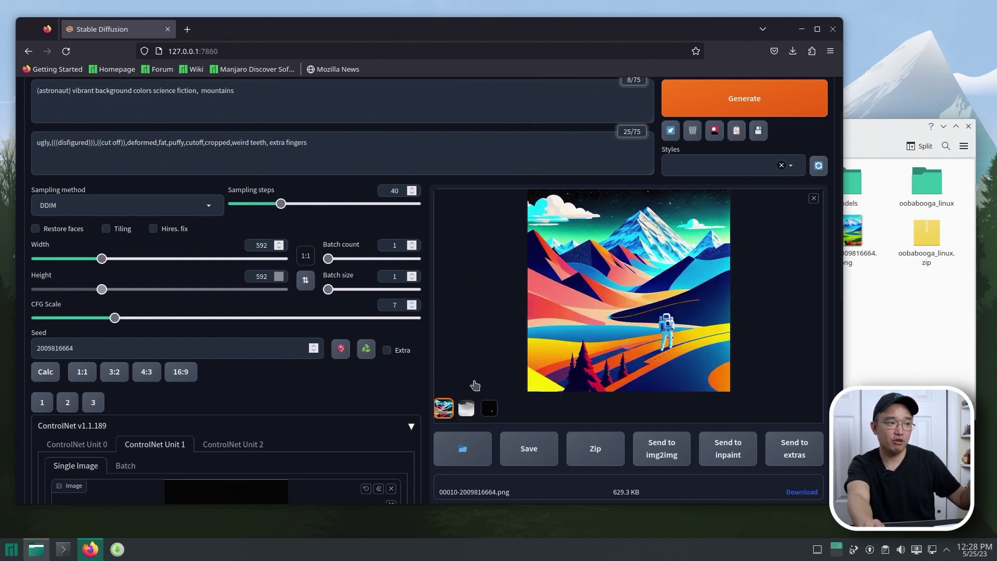
left_click(491, 410)
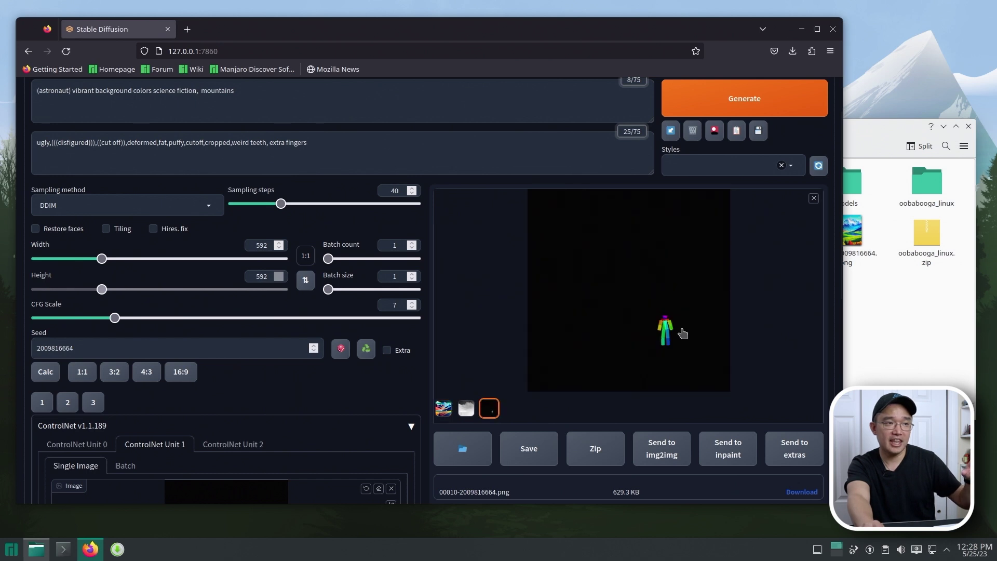
left_click(443, 409)
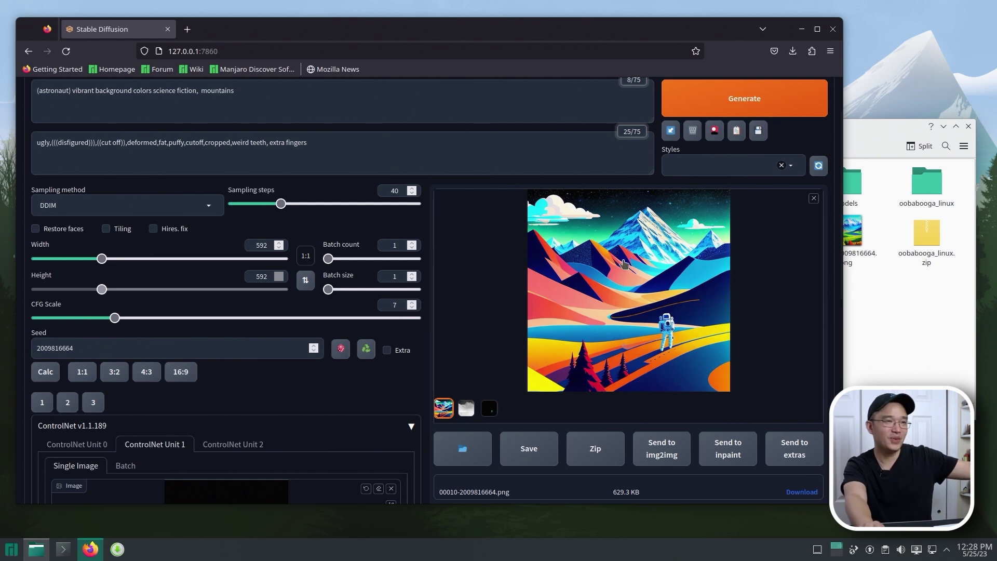
scroll(556, 260, "up", 2)
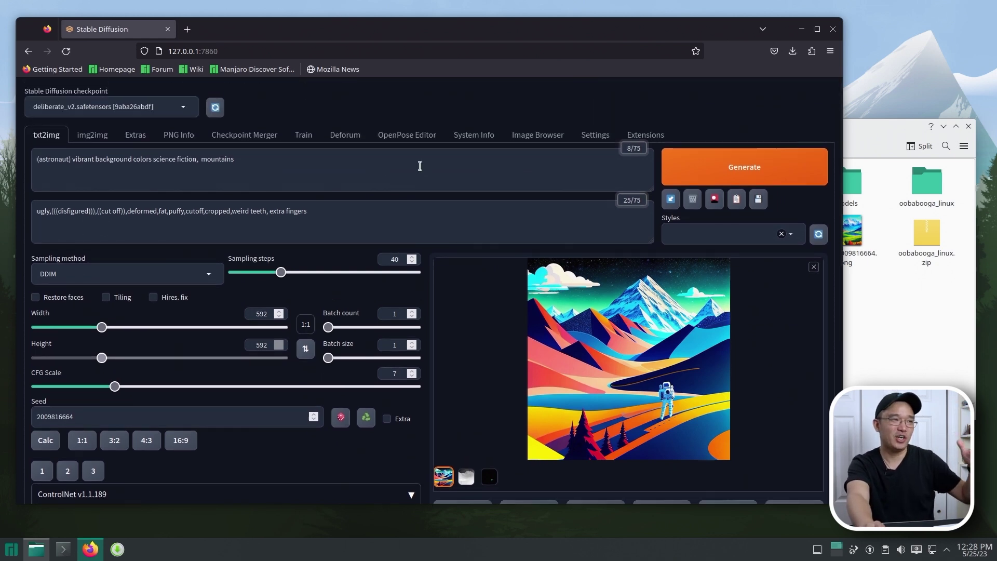